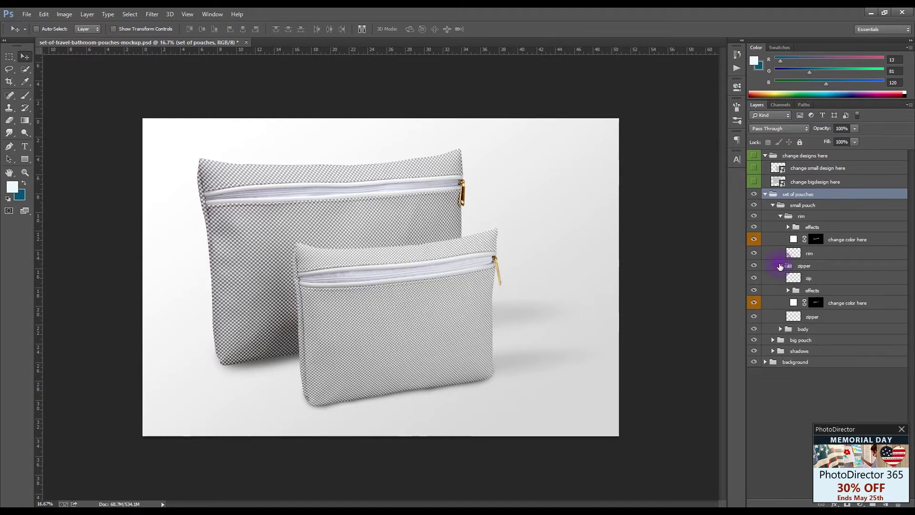
Expand the small pouch's body group and the big pouch's rim, zipper and body groups to review their layers.
click(780, 329)
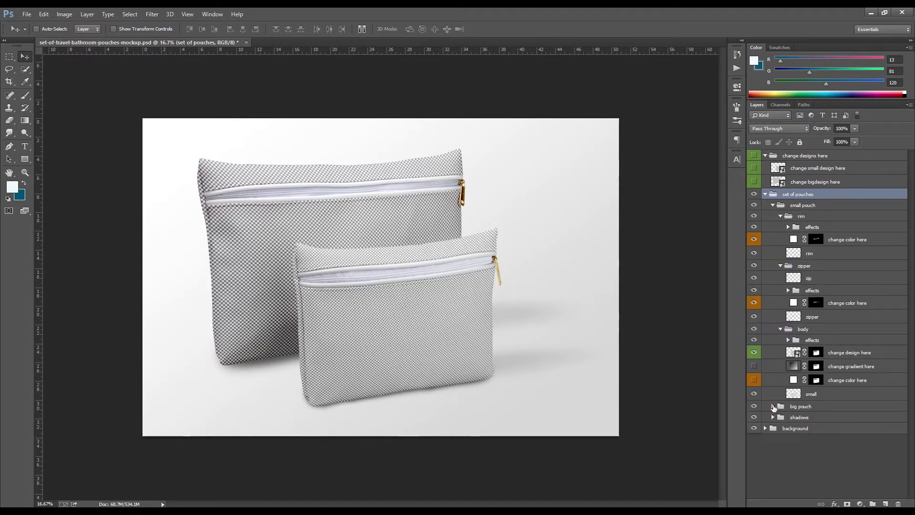
click(772, 406)
click(781, 417)
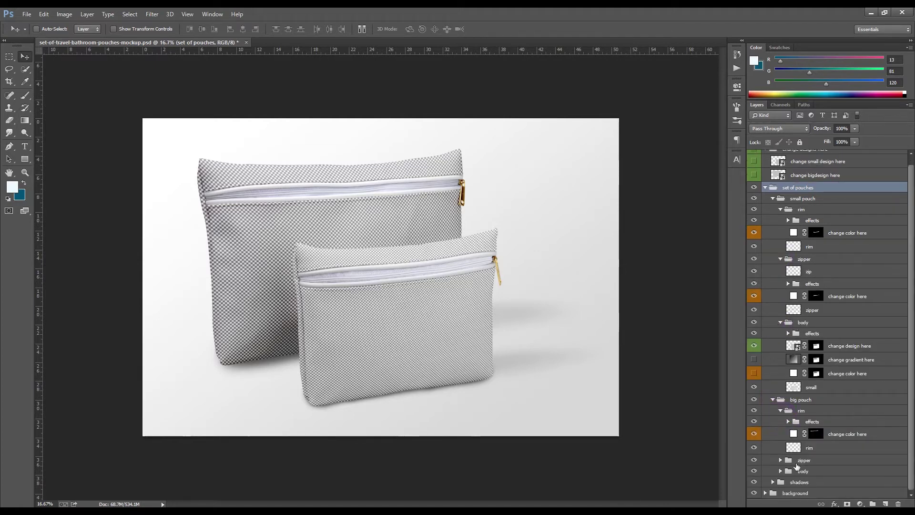
click(780, 459)
click(782, 471)
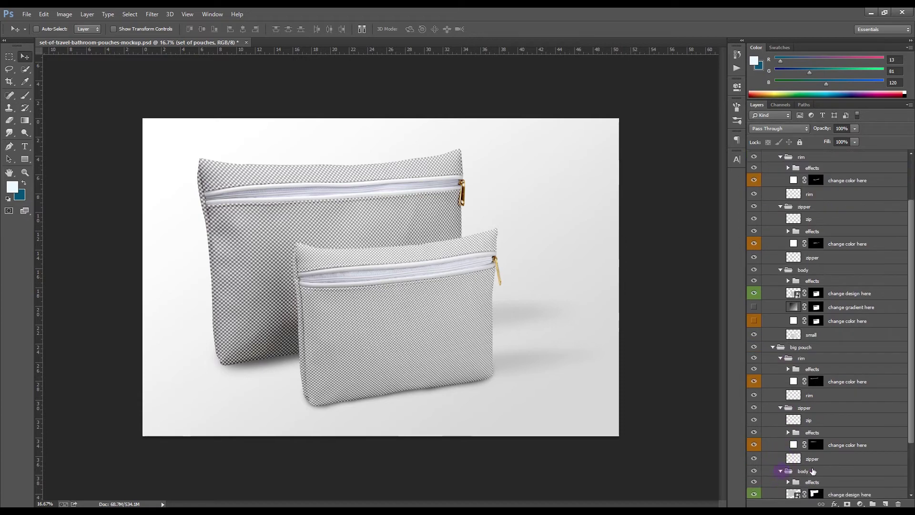
scroll(852, 475, down, 1)
scroll(853, 475, up, 5)
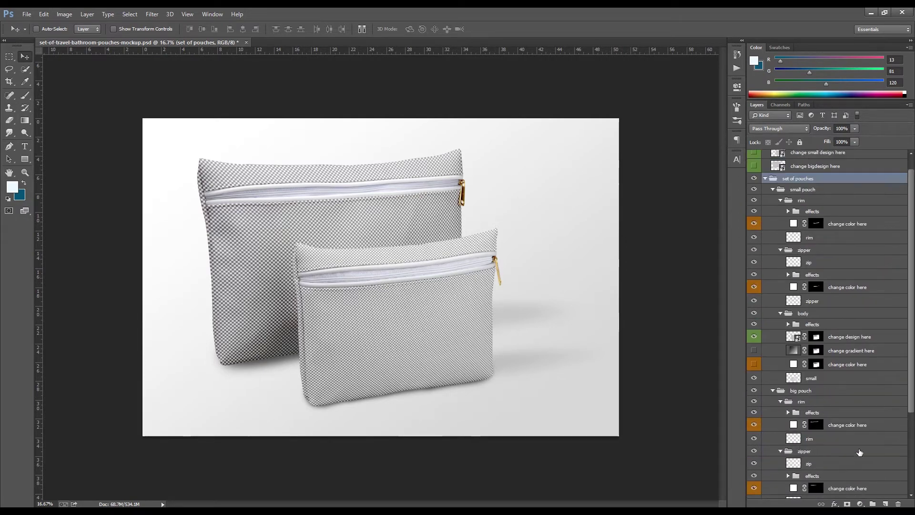
Open the contents of the "change small design here" and "change bigdesign here" smart objects for editing.
double_click(782, 171)
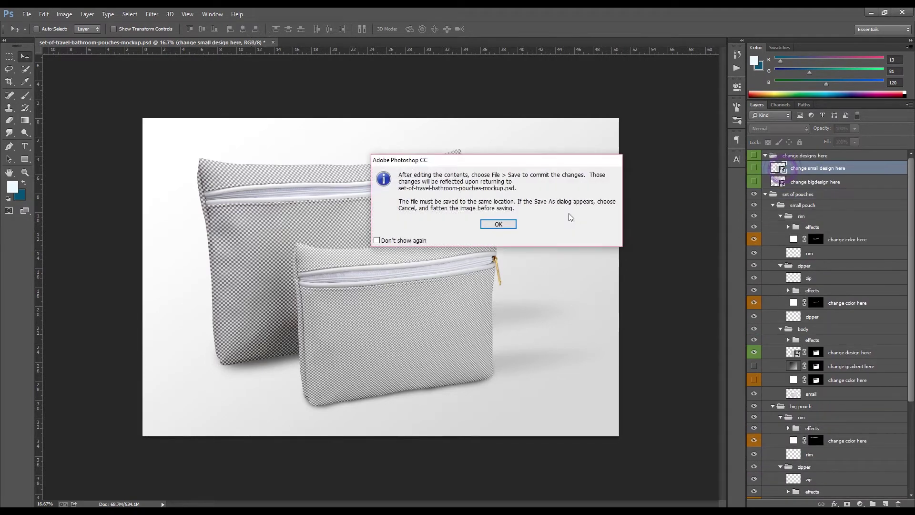
click(497, 224)
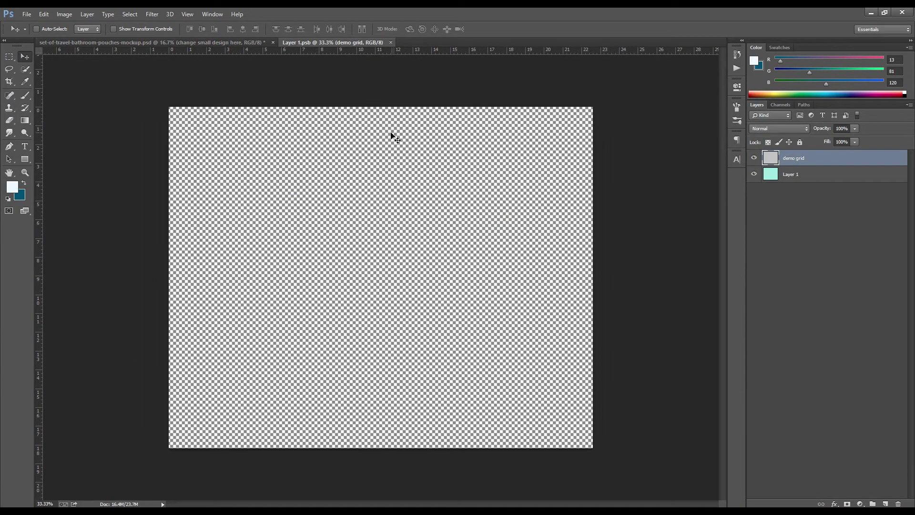
click(226, 43)
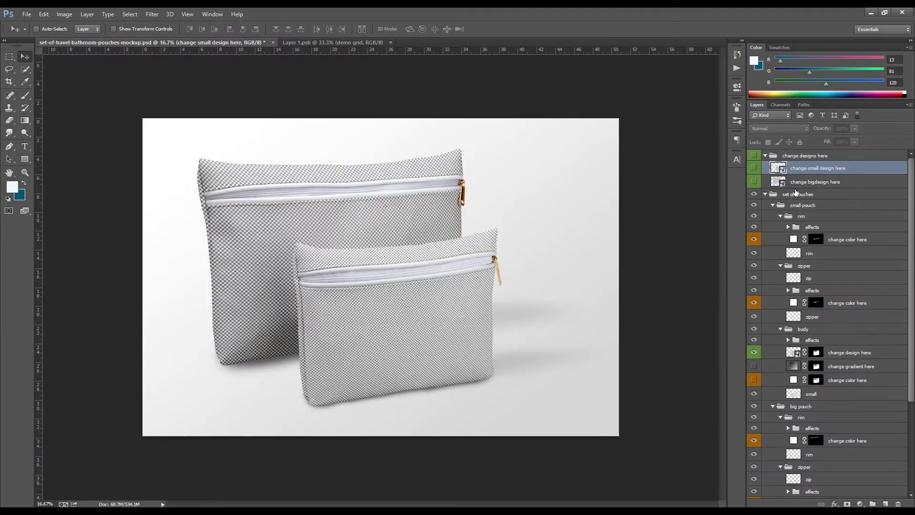
double_click(779, 181)
click(497, 223)
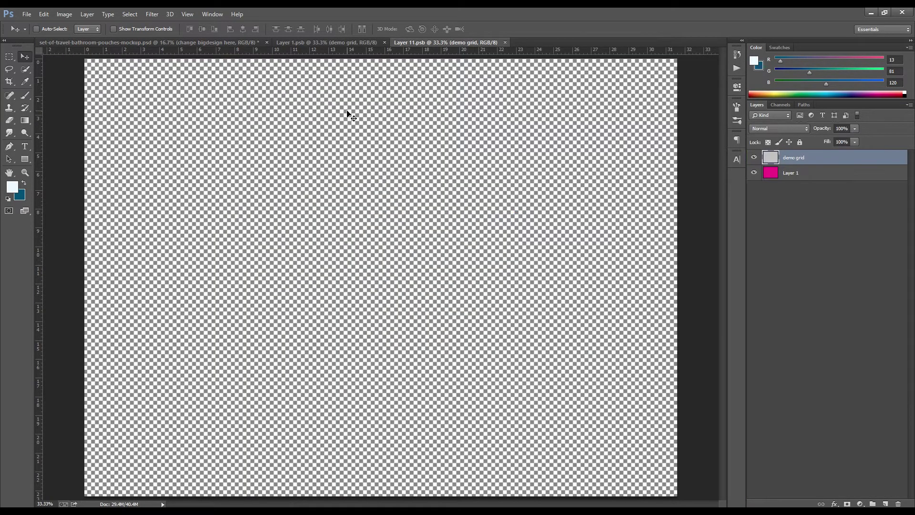
key(ctrl+minus)
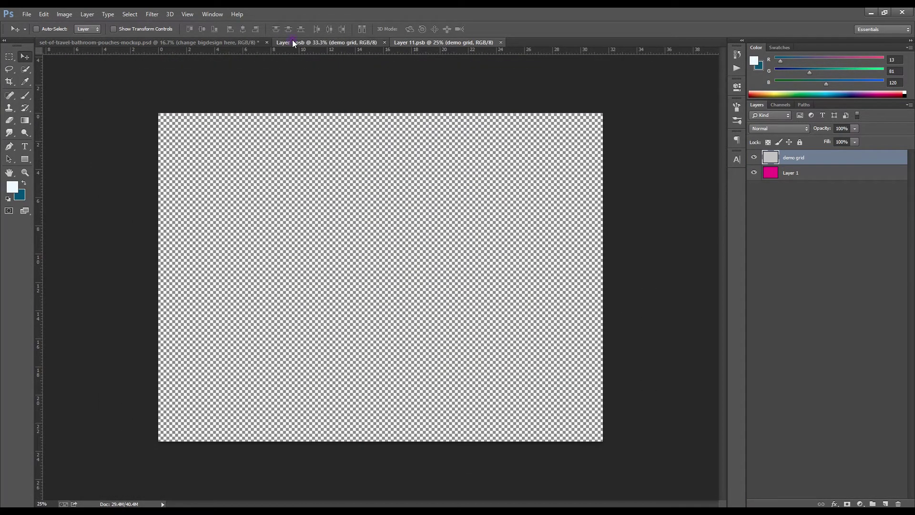
Place UnderTheSea_pattern_01 as an embedded image in Layer 1.psb, scaled down and aligned to the canvas's upper-left corner.
click(292, 41)
click(27, 14)
click(40, 177)
double_click(295, 89)
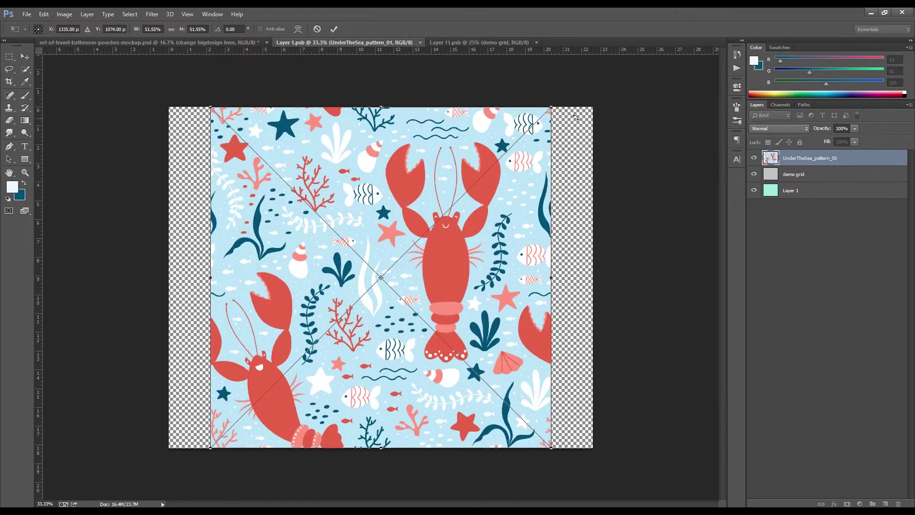
drag(553, 105, 492, 161)
drag(389, 221, 335, 200)
key(Return)
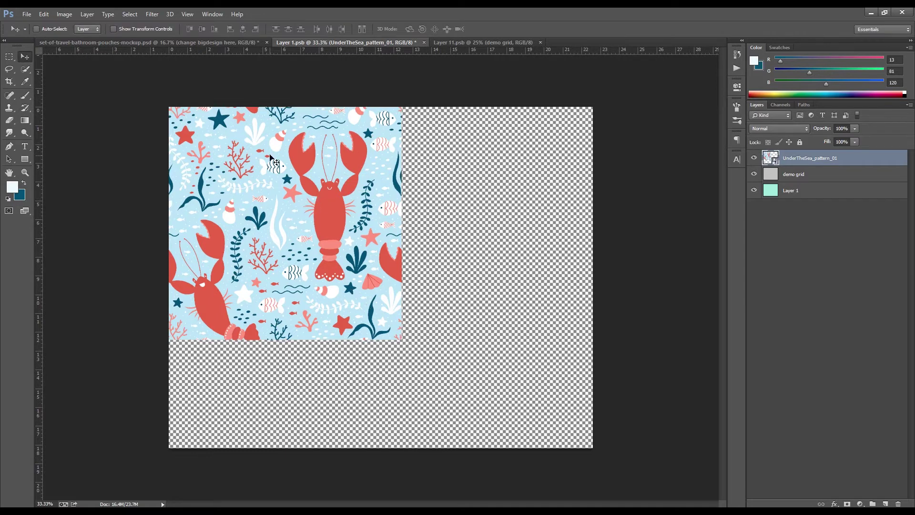
Duplicate the lobster pattern tile below itself, then duplicate both tiles alongside so the pattern fills the canvas seamlessly.
drag(280, 140, 280, 371)
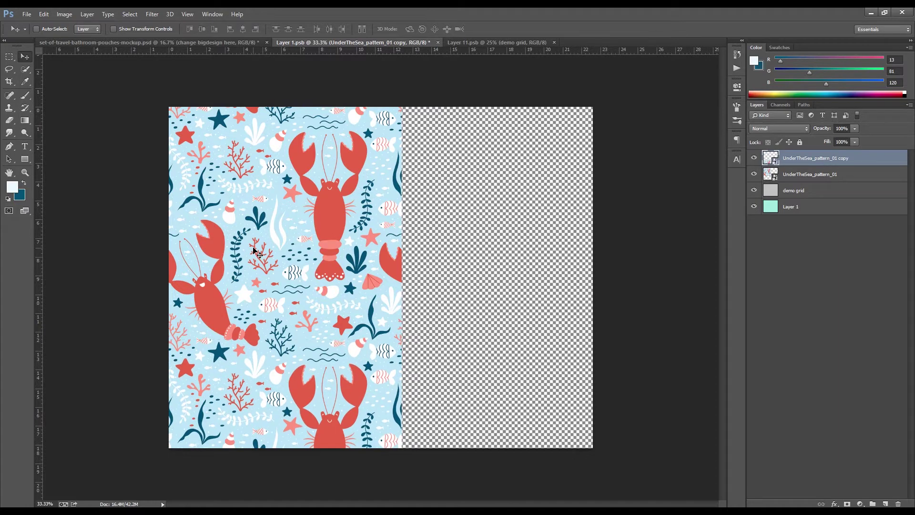
shift+click(798, 174)
drag(278, 162, 479, 170)
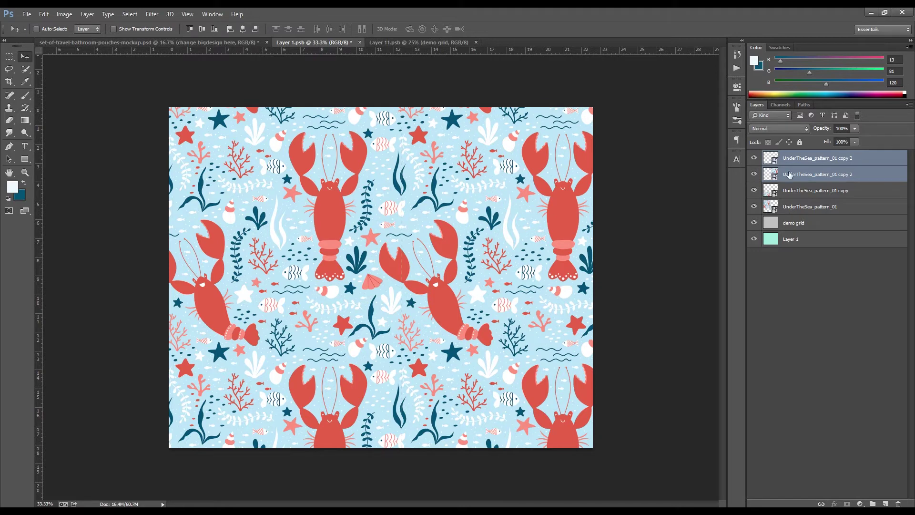
Merge the four UnderTheSea_pattern_01 layers into one layer, keeping the demo grid and Layer 1 separate.
click(785, 160)
shift+click(784, 206)
right_click(784, 206)
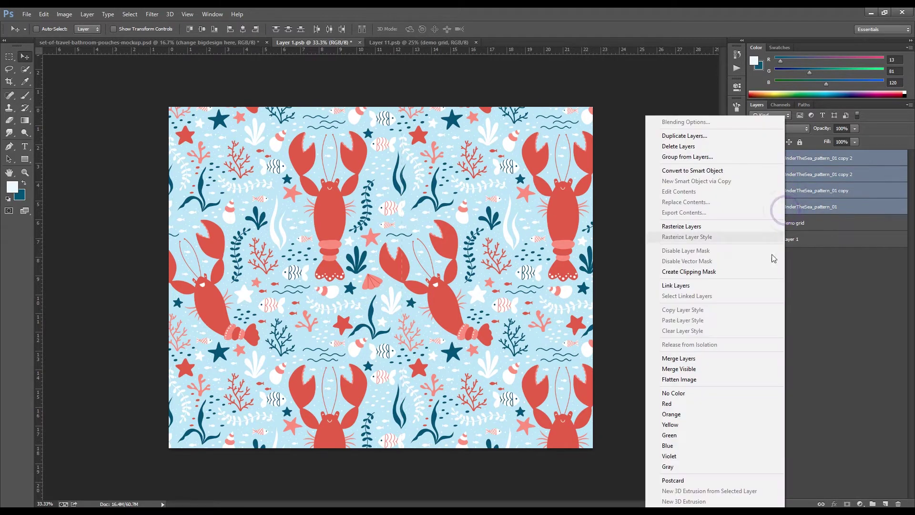
click(693, 369)
Set the foreground color to the light blue (#bee4f7) sampled from the lobster pattern's background.
click(14, 188)
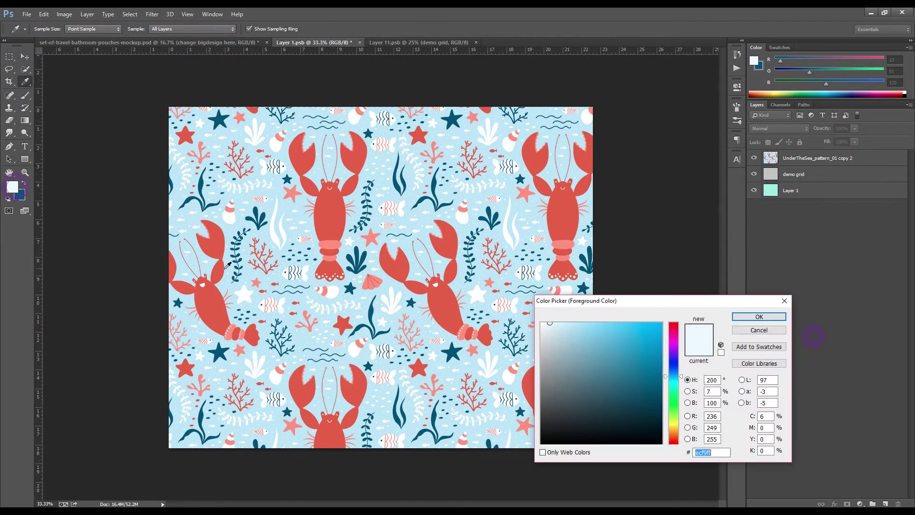
click(275, 273)
key(Return)
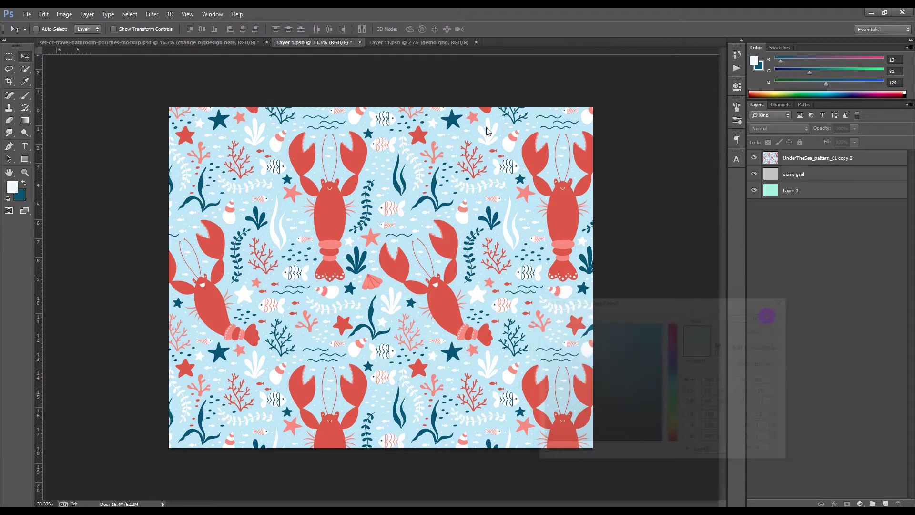
Save Layer 1.psb and return to the pouch mockup document.
click(27, 14)
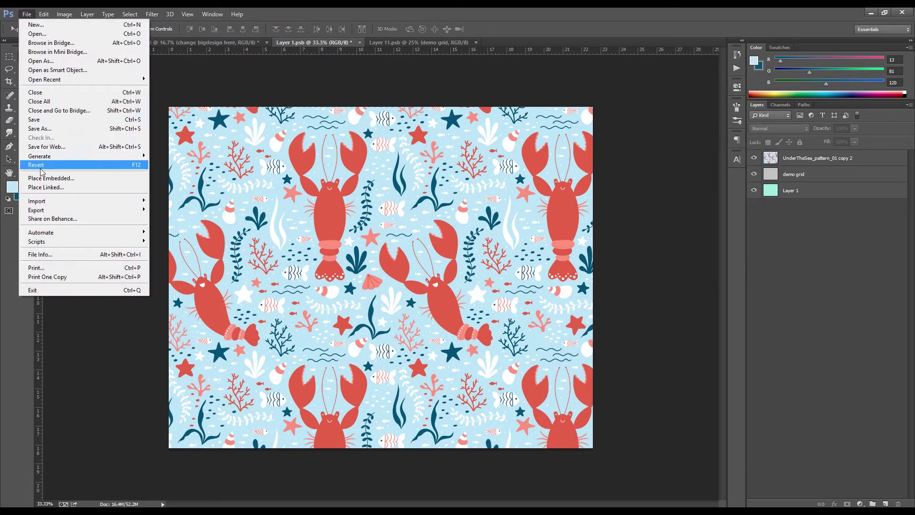
click(45, 120)
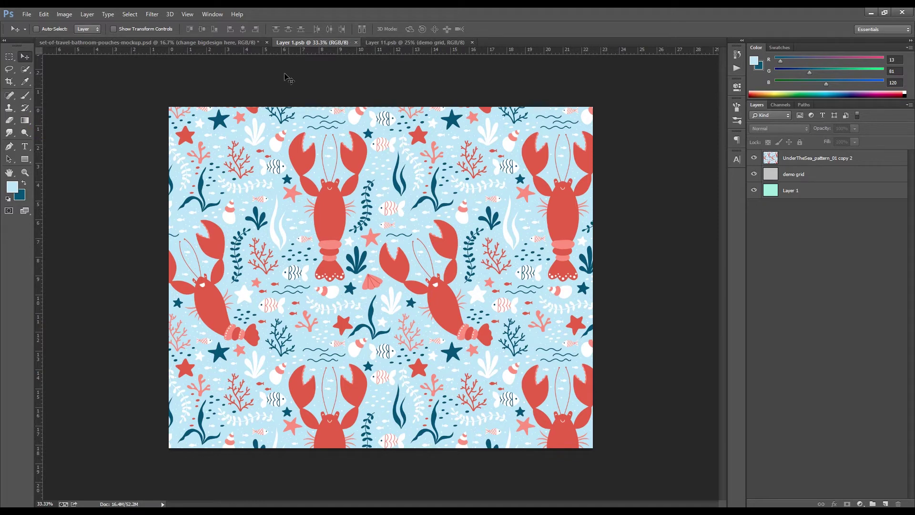
click(246, 43)
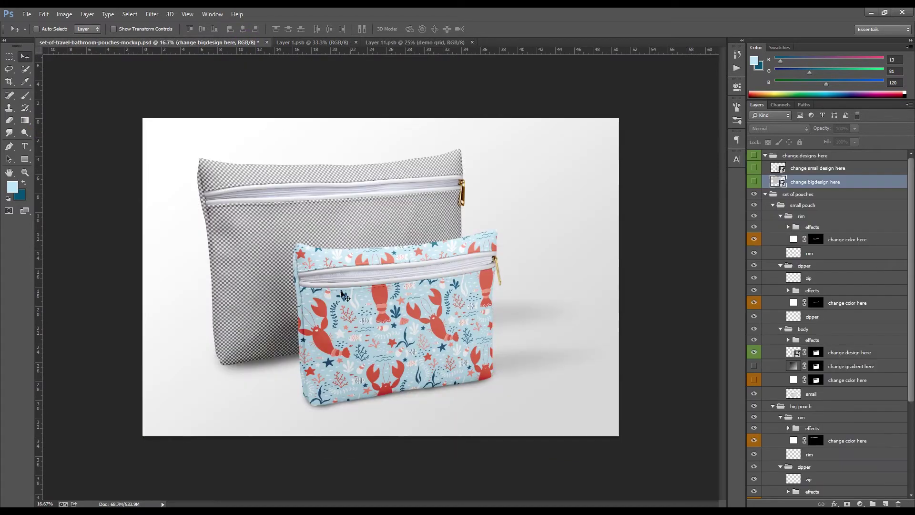
Recolor the small pouch's rim fill layer with the foreground light blue, #bee4f7.
double_click(793, 239)
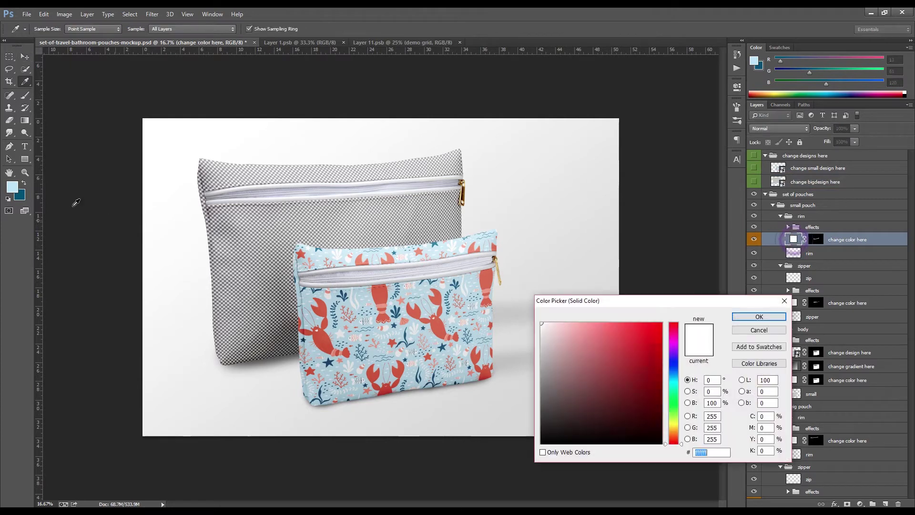
click(12, 188)
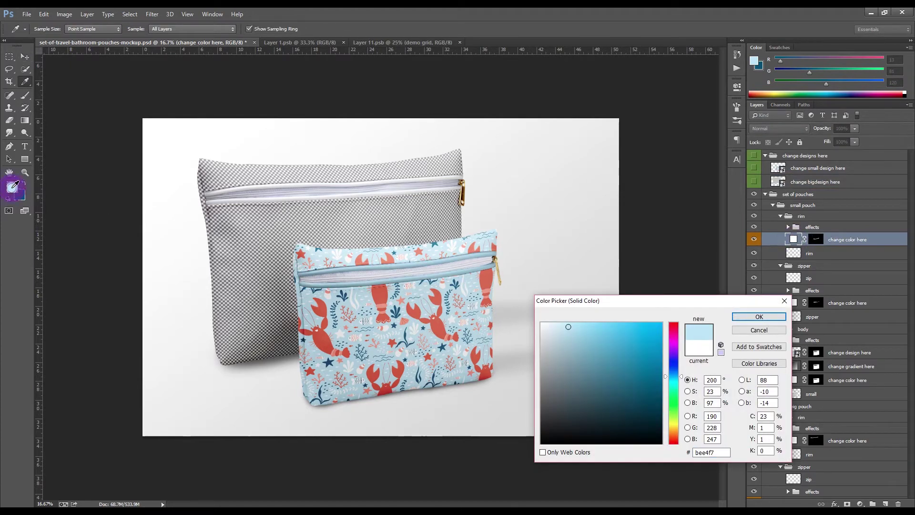
click(758, 317)
Recolor the small pouch's zipper fill layer with the background dark blue, #0d5178.
click(792, 307)
double_click(792, 304)
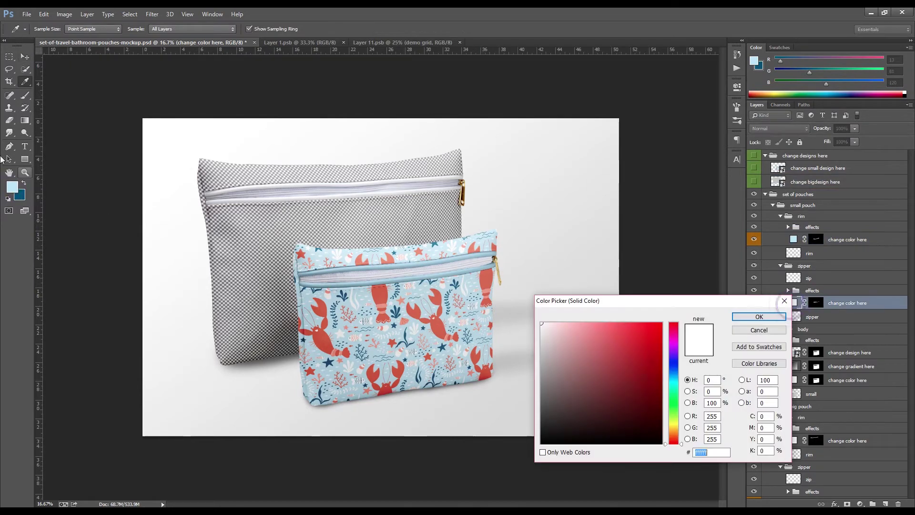
click(19, 194)
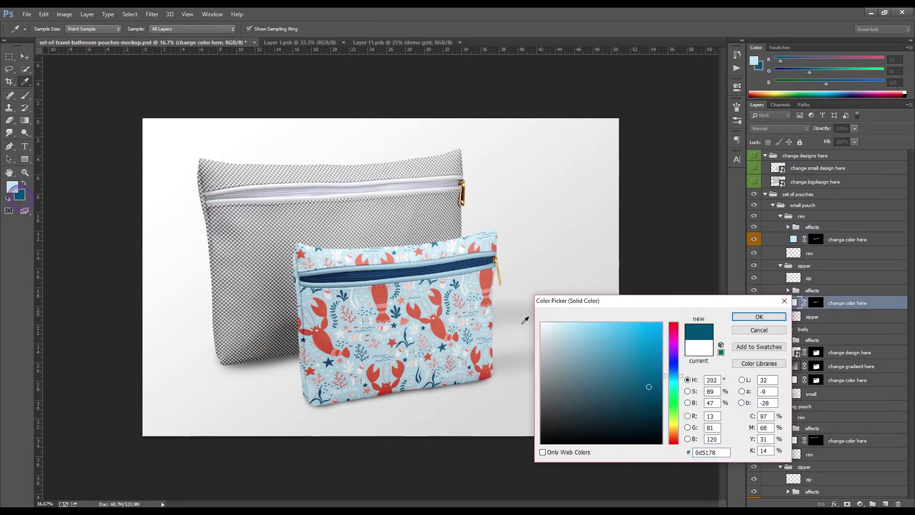
click(752, 316)
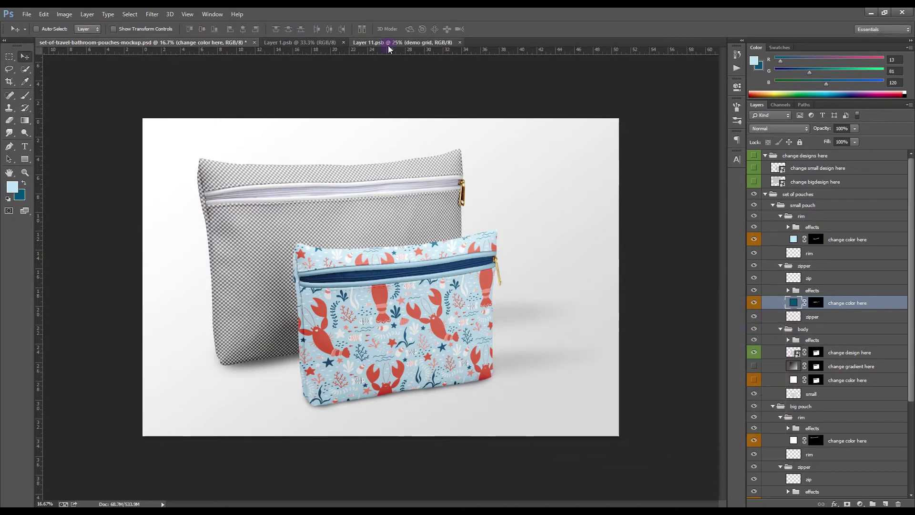
Place UnderTheSea_pattern_02 as an embedded image in Layer 11.psb, scaled down and aligned to the canvas's upper-left corner.
click(388, 46)
click(26, 14)
click(53, 178)
double_click(339, 73)
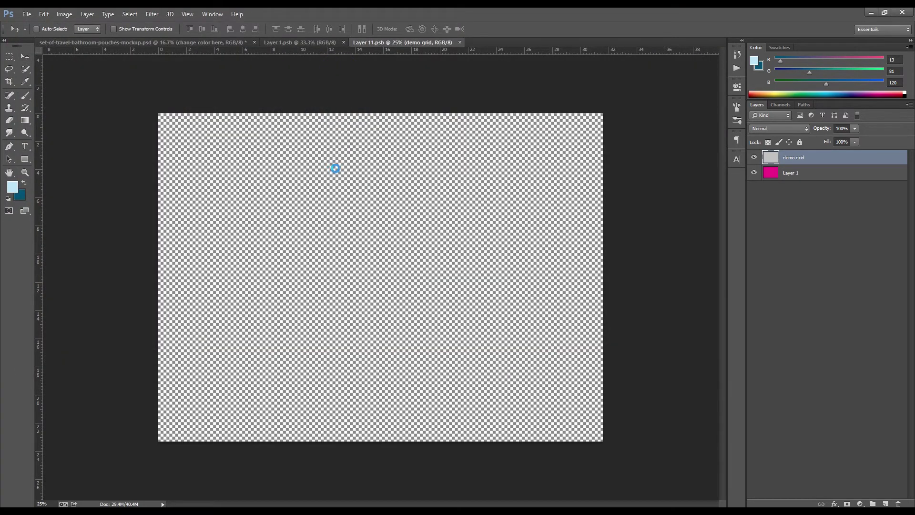
drag(408, 200, 365, 204)
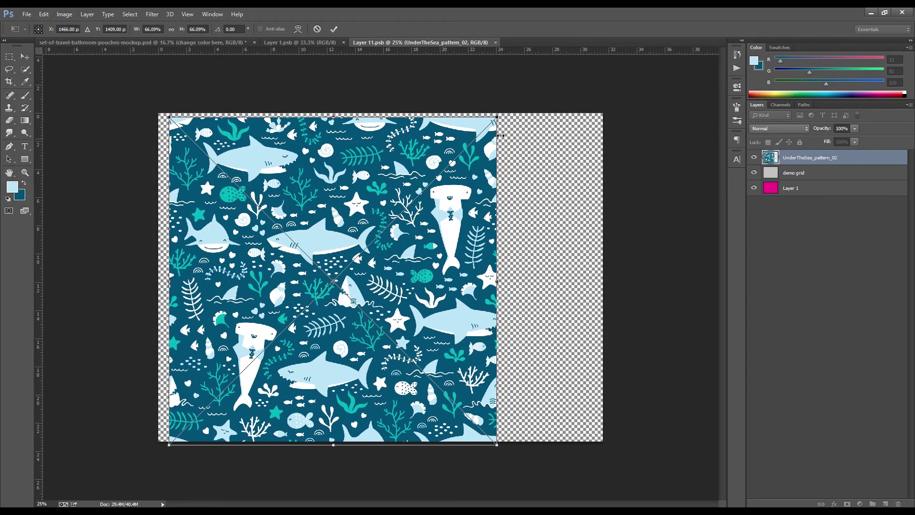
drag(499, 115, 453, 168)
drag(403, 246, 341, 194)
key(Return)
Duplicate the shark pattern tile below itself, then duplicate both tiles alongside to cover the rest of the canvas.
drag(274, 183, 266, 406)
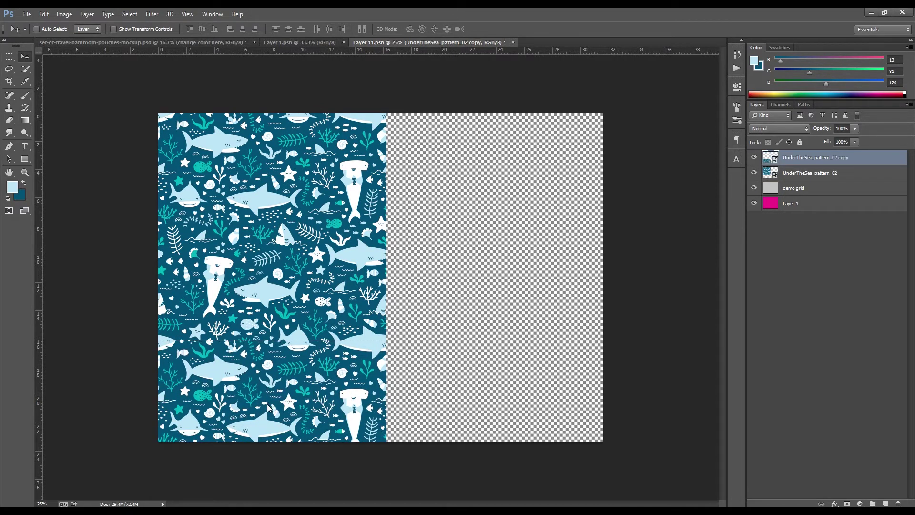
shift+click(785, 176)
drag(225, 206, 452, 206)
key(ctrl+j)
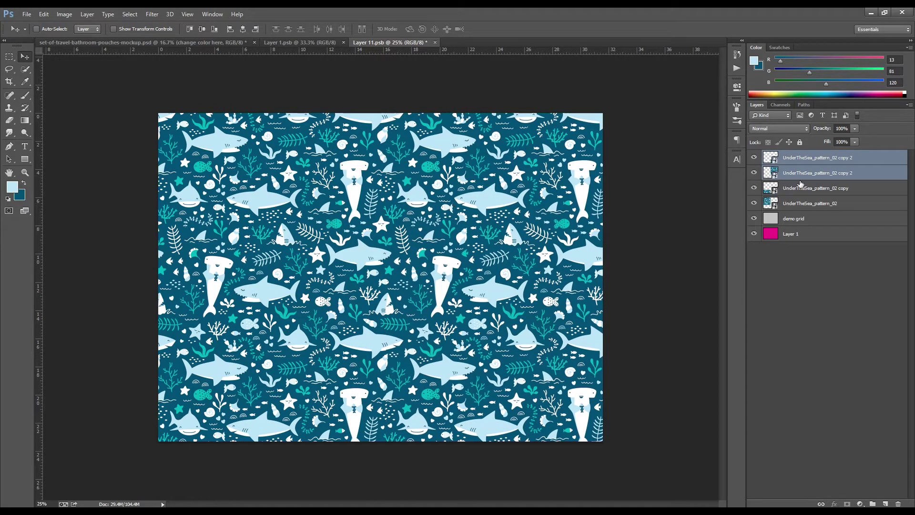
Merge the four UnderTheSea_pattern_02 layers into one layer and deselect it.
click(799, 159)
shift+click(806, 202)
right_click(804, 200)
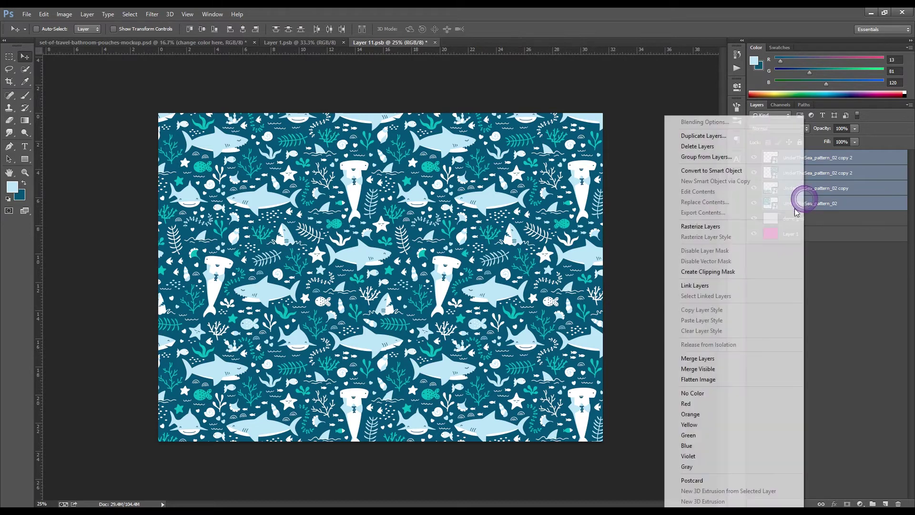
click(717, 359)
click(858, 312)
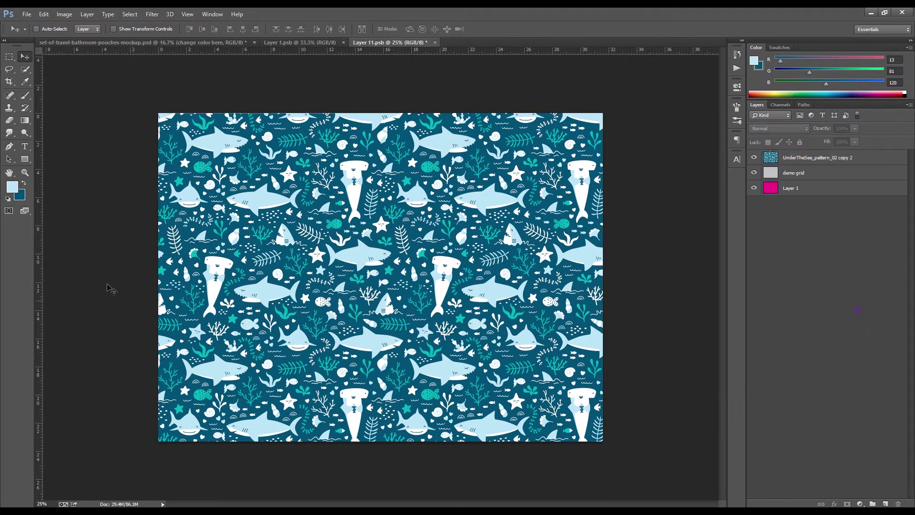
Set the foreground color to the teal (#1eb6bb) sampled from a seaweed in the shark pattern.
click(14, 191)
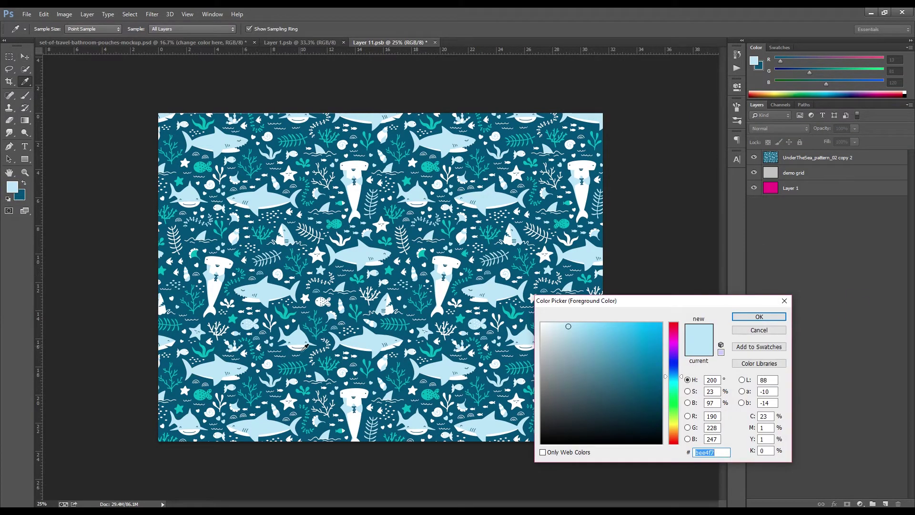
click(286, 312)
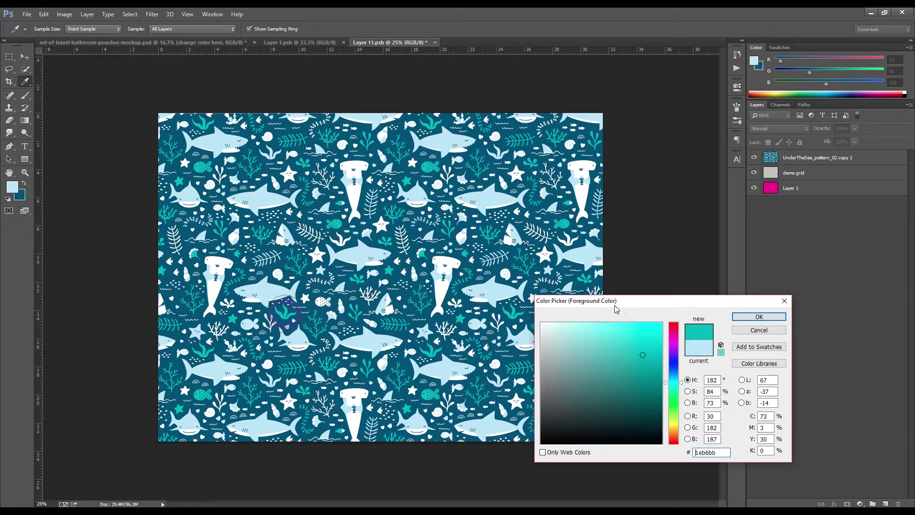
click(759, 316)
Save Layer 11.psb, then close both pattern documents to return to the pouch mockup.
click(27, 14)
click(52, 178)
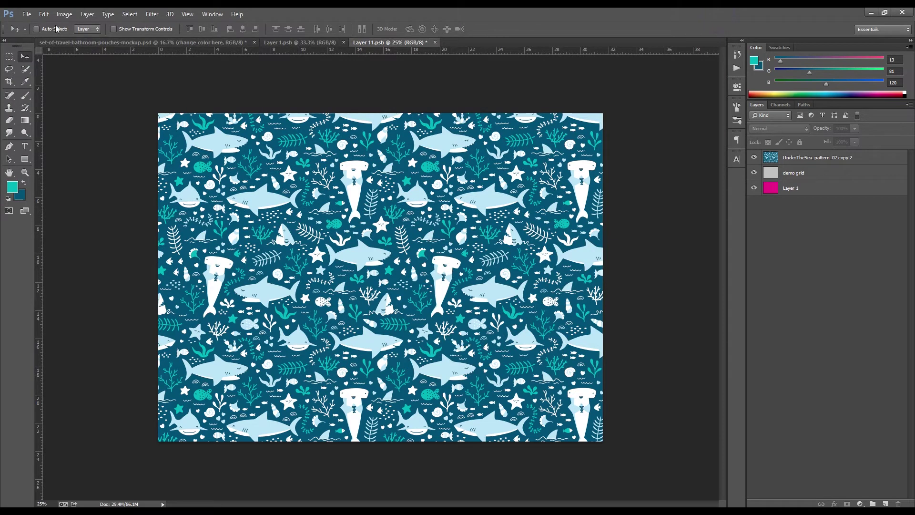
click(27, 13)
click(95, 120)
click(430, 43)
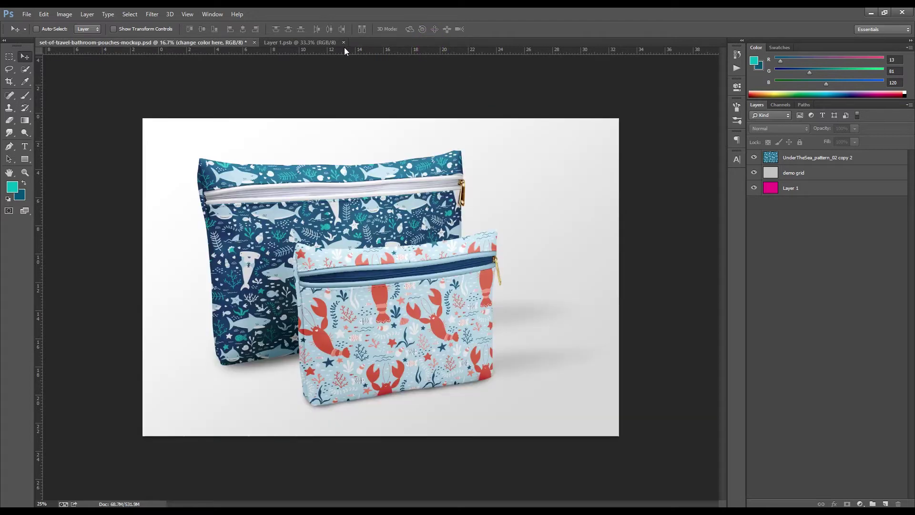
click(343, 43)
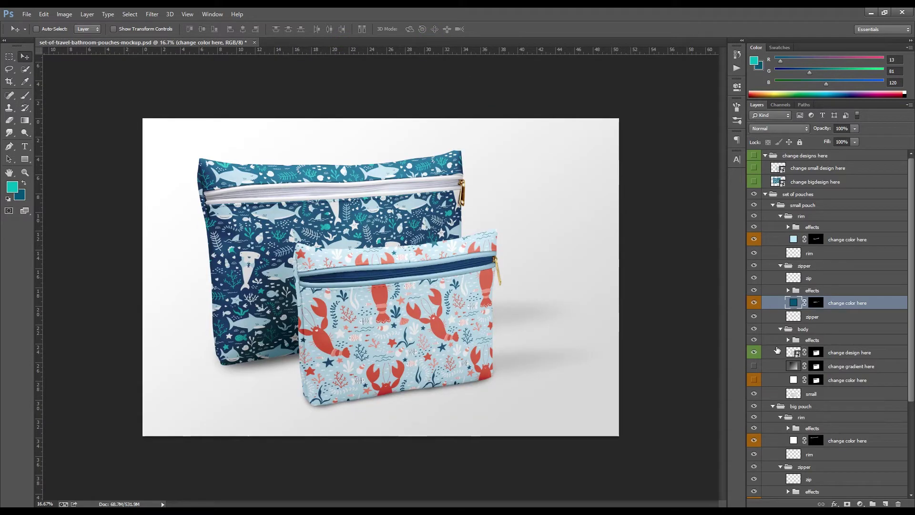
Recolor the big pouch's rim to the dark blue background color (#0d5178).
scroll(776, 351, down, 5)
double_click(793, 315)
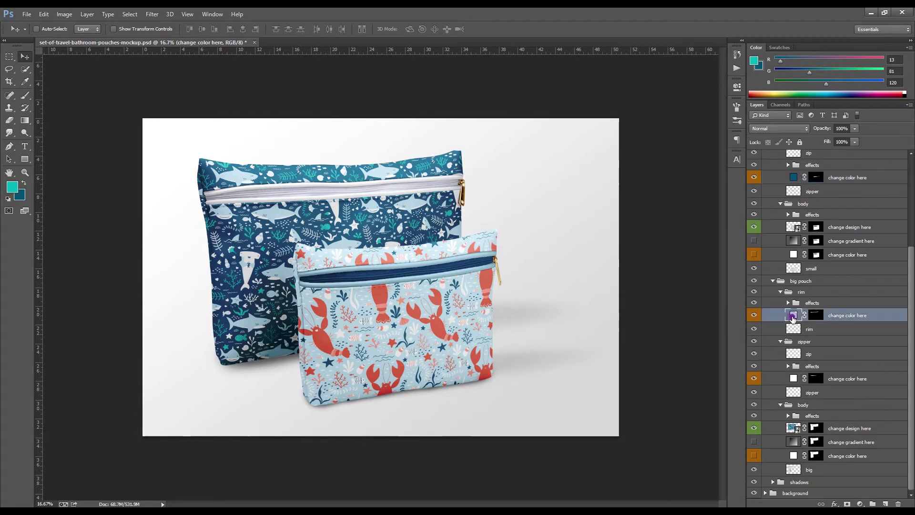
click(20, 196)
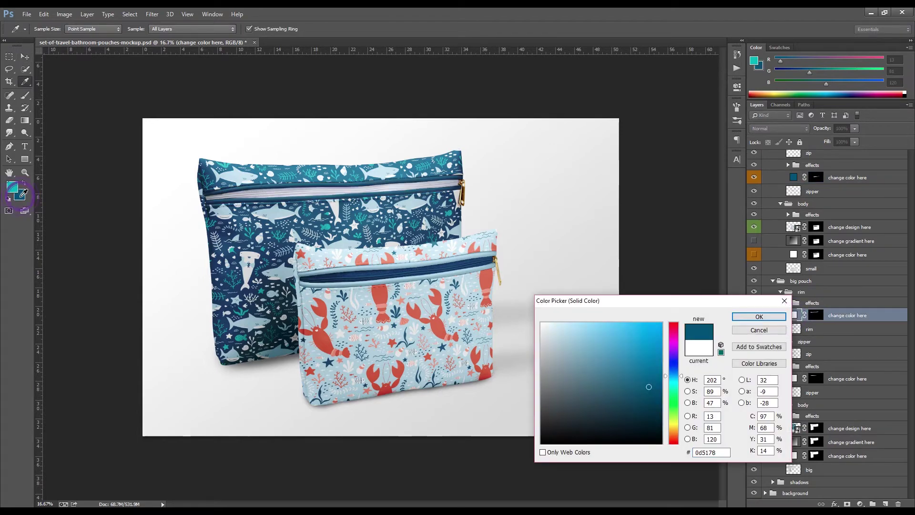
click(13, 186)
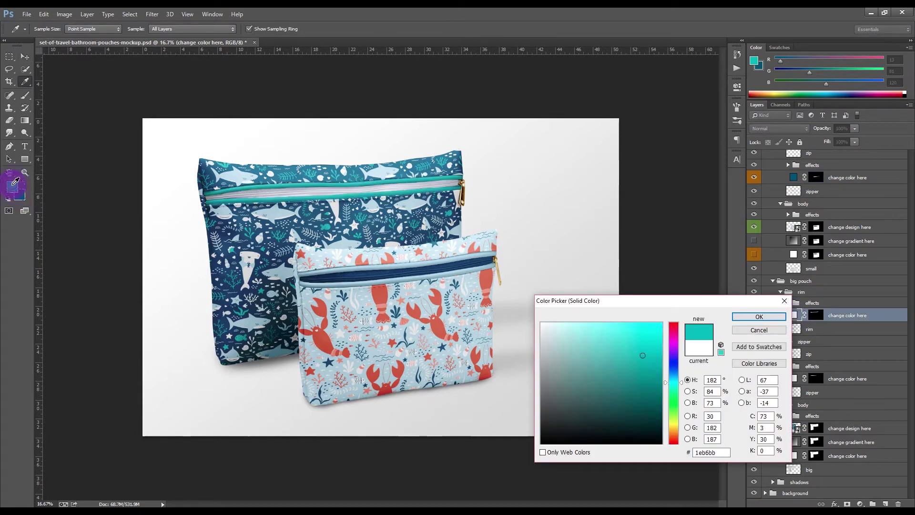
click(20, 195)
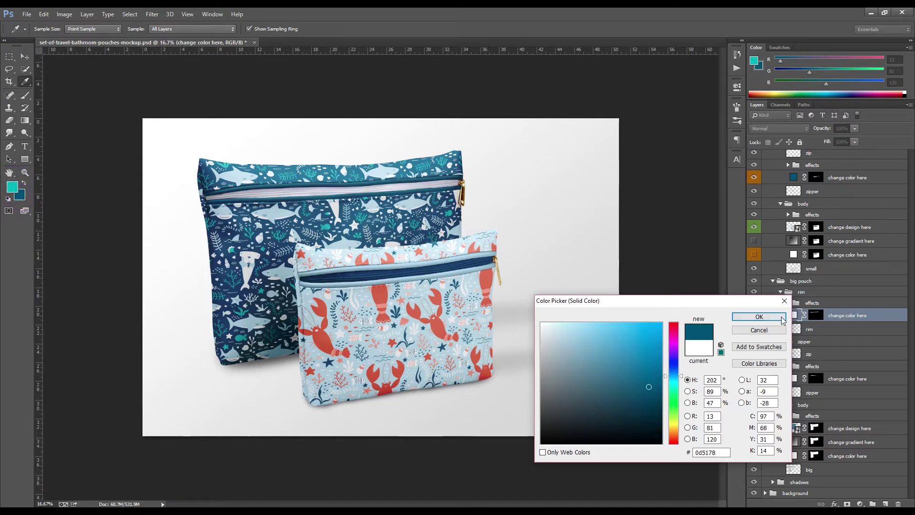
click(759, 316)
Recolor the big pouch's zipper to the teal foreground color (#1eb6bb).
double_click(794, 378)
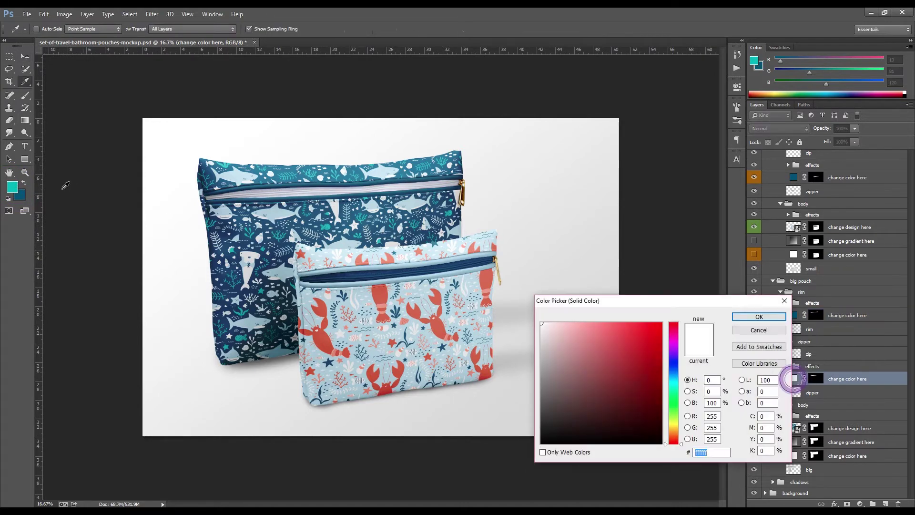
click(15, 183)
click(759, 316)
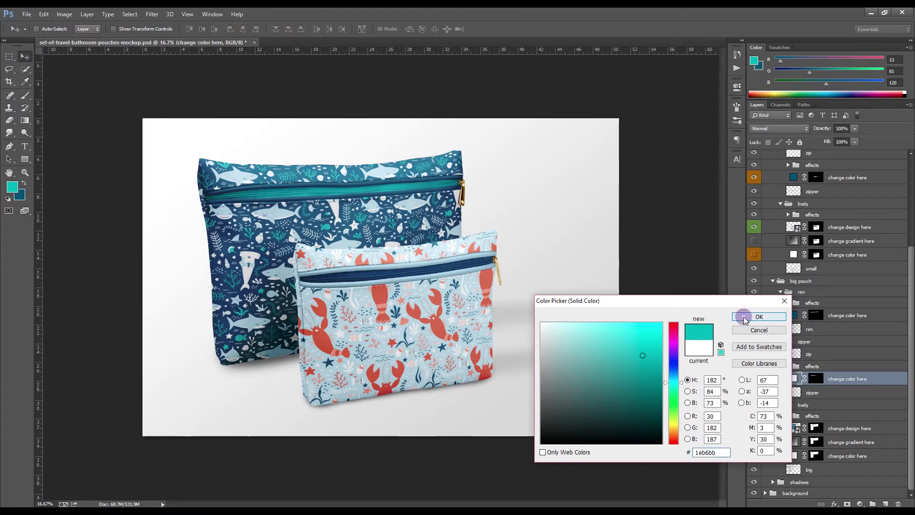
Save the pouch mockup document.
scroll(889, 353, up, 5)
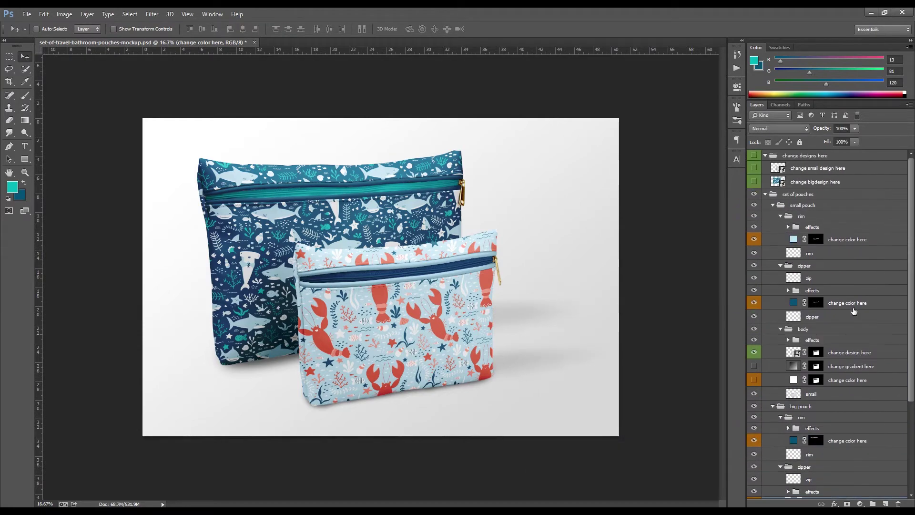
click(27, 14)
click(29, 120)
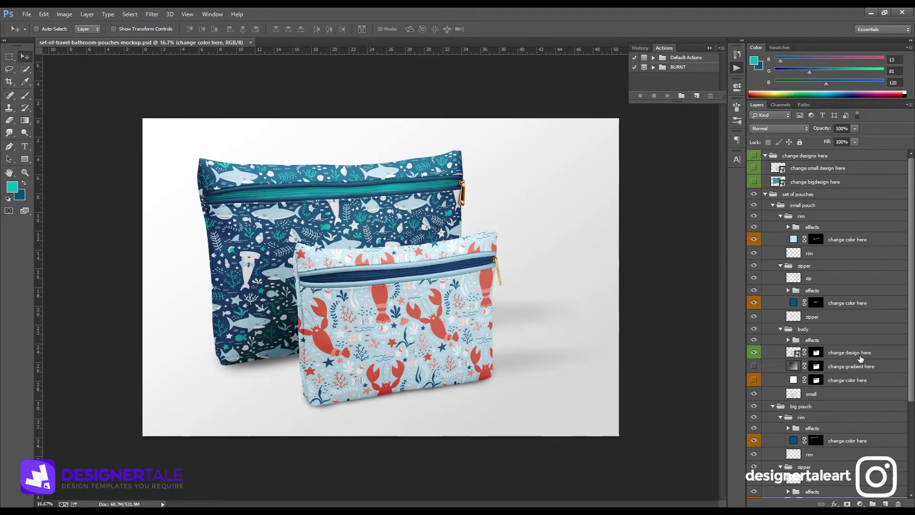
Show the big pouch's body gradient in place of its pattern design and open the gradient fill settings.
scroll(860, 358, down, 5)
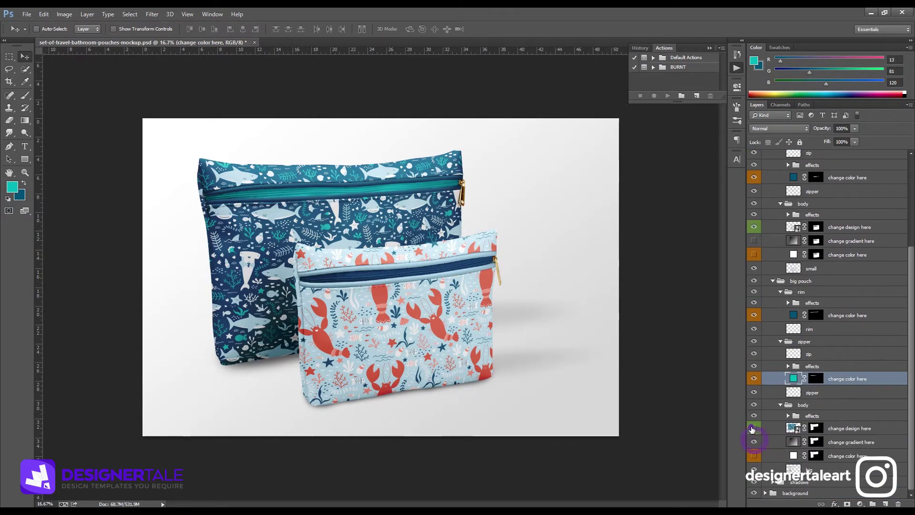
click(753, 429)
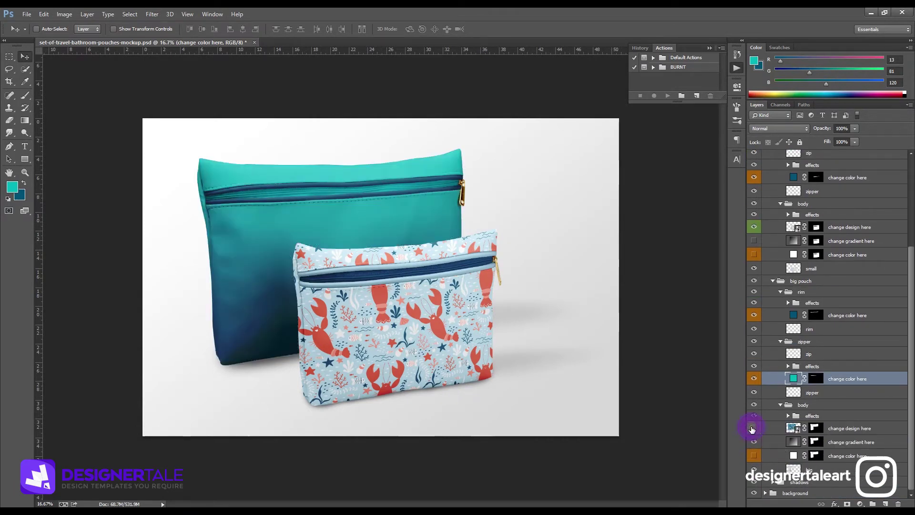
double_click(795, 442)
click(613, 156)
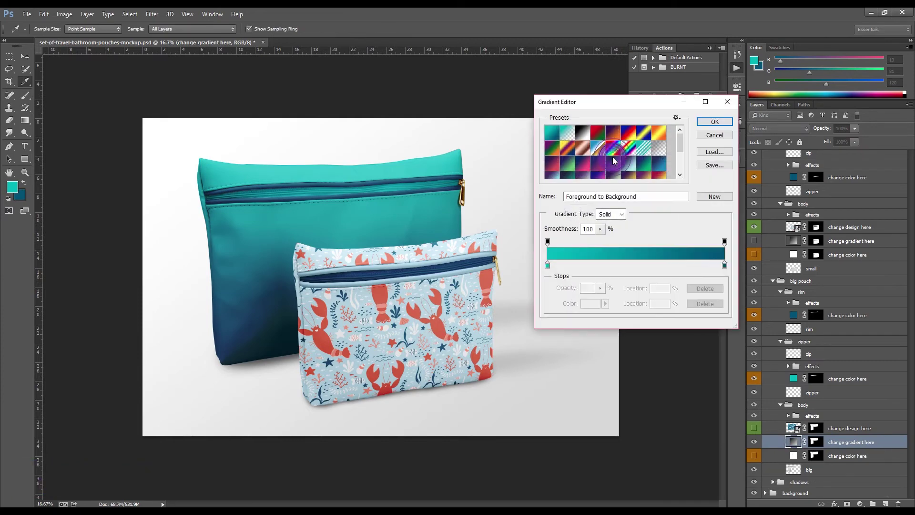
click(644, 167)
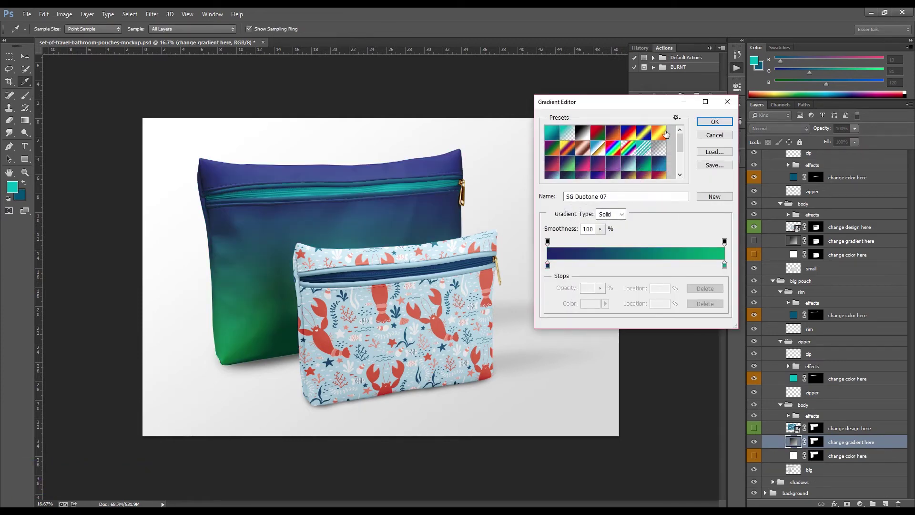
click(714, 135)
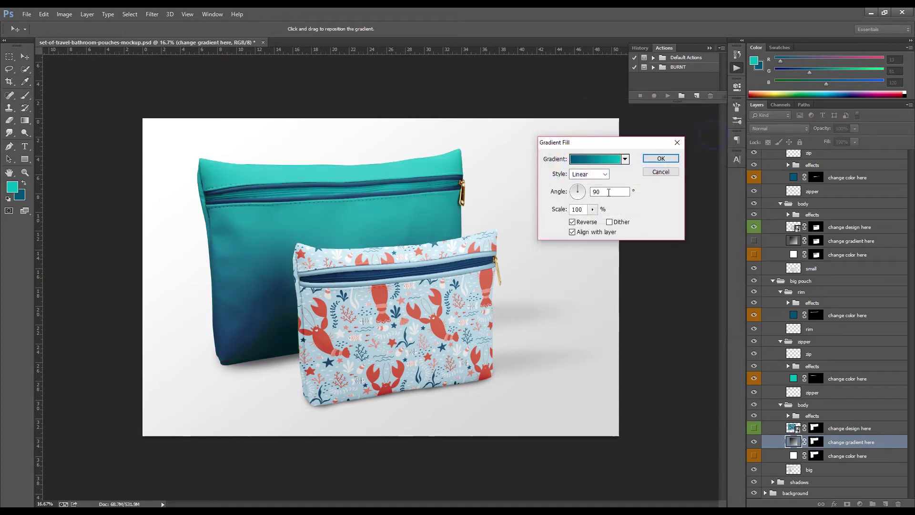
Apply the Foreground to Background gradient preset to the big pouch's body with Reverse turned off.
click(601, 157)
click(547, 135)
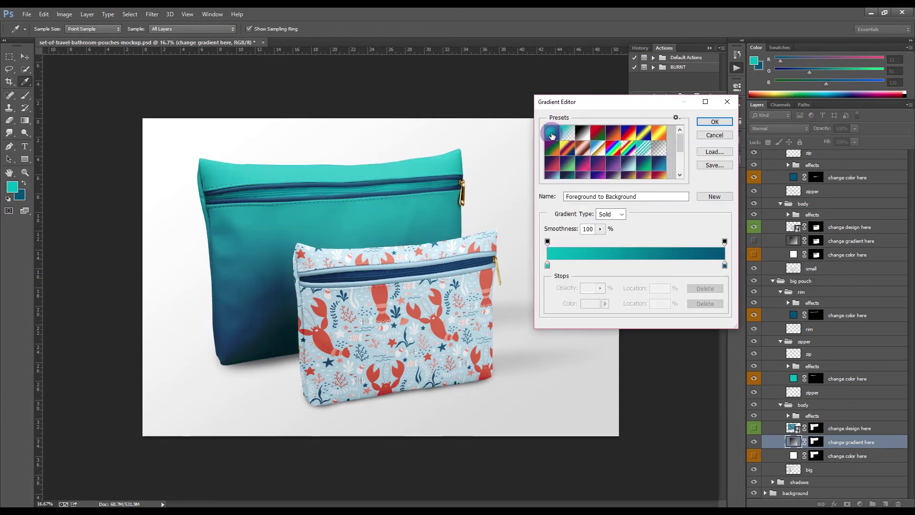
click(714, 121)
click(572, 221)
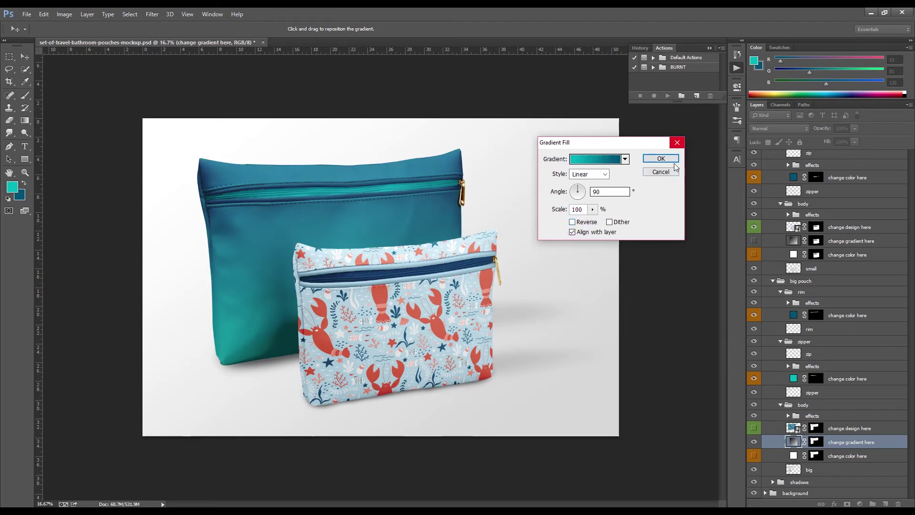
click(660, 158)
Show the small pouch's body gradient in place of its pattern design and reverse it so teal is at the top.
scroll(823, 436, up, 1)
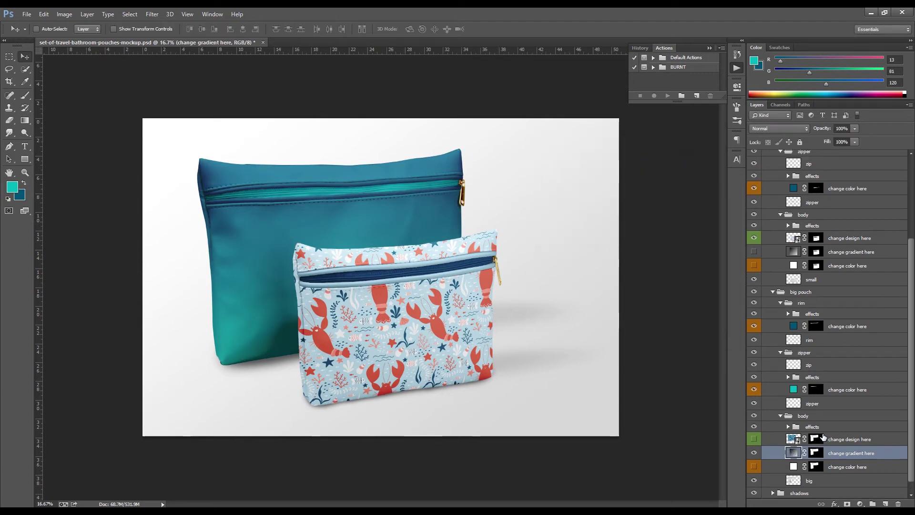
scroll(822, 436, up, 1)
click(753, 263)
click(753, 248)
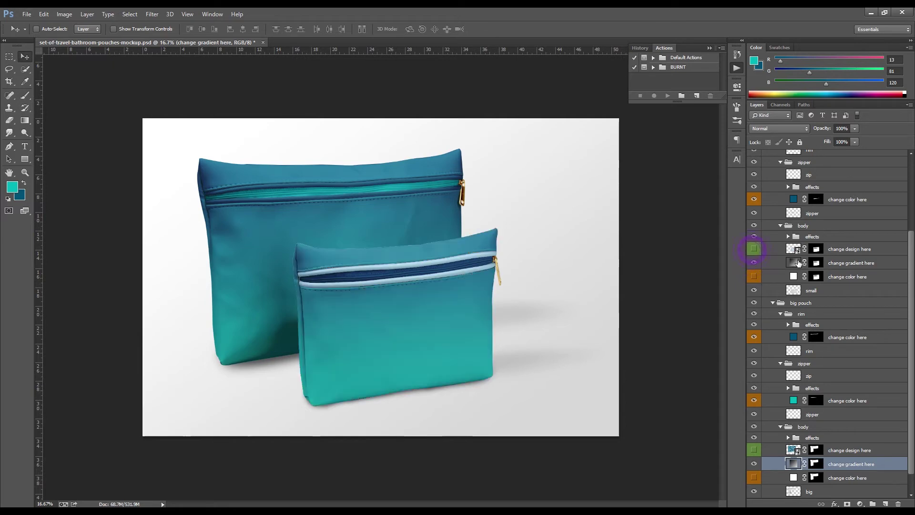
double_click(793, 263)
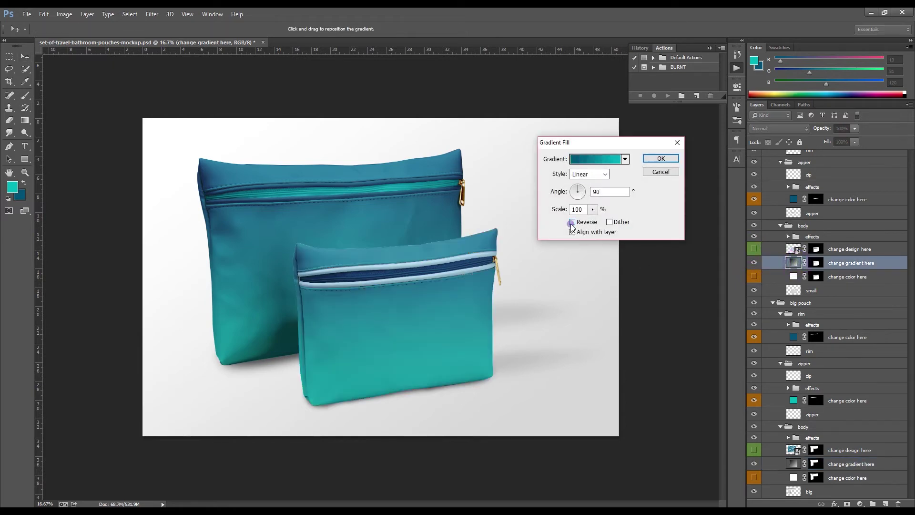
click(572, 222)
click(661, 159)
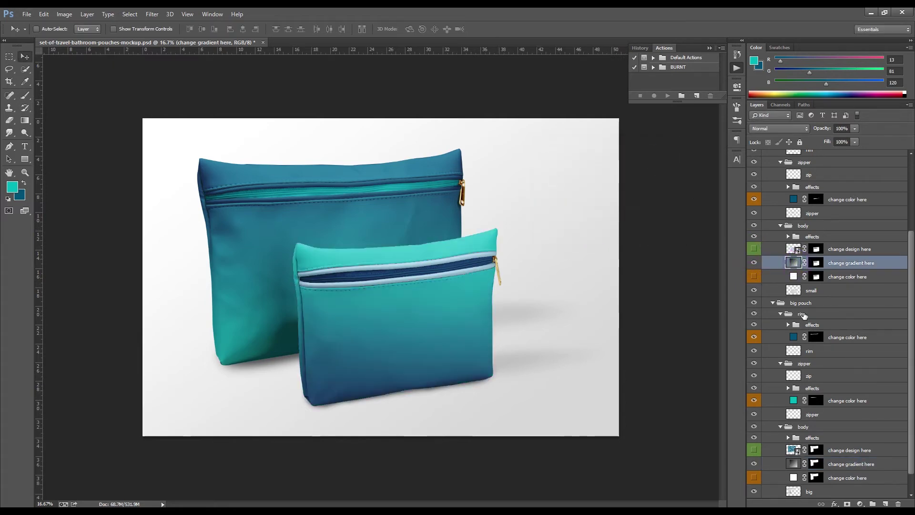
Recolor the small pouch's rim to the teal foreground color (#1eb6bb).
scroll(803, 319, up, 5)
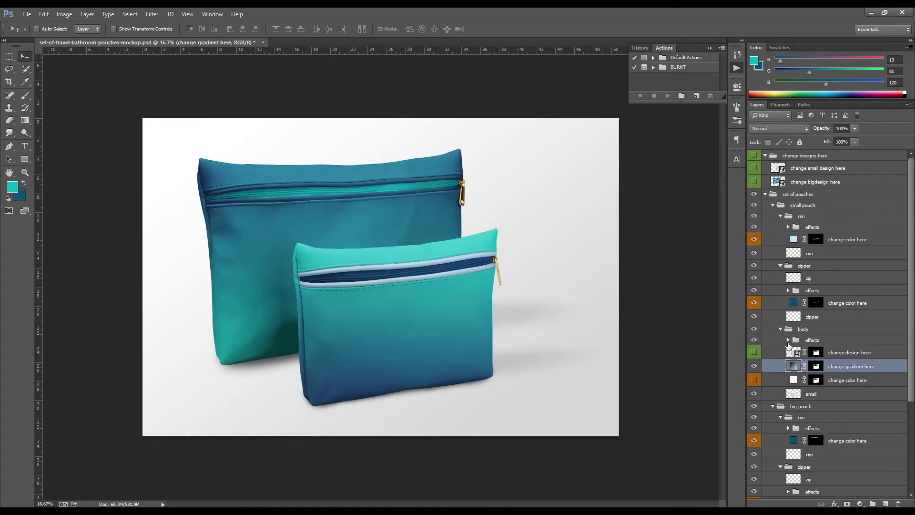
double_click(793, 240)
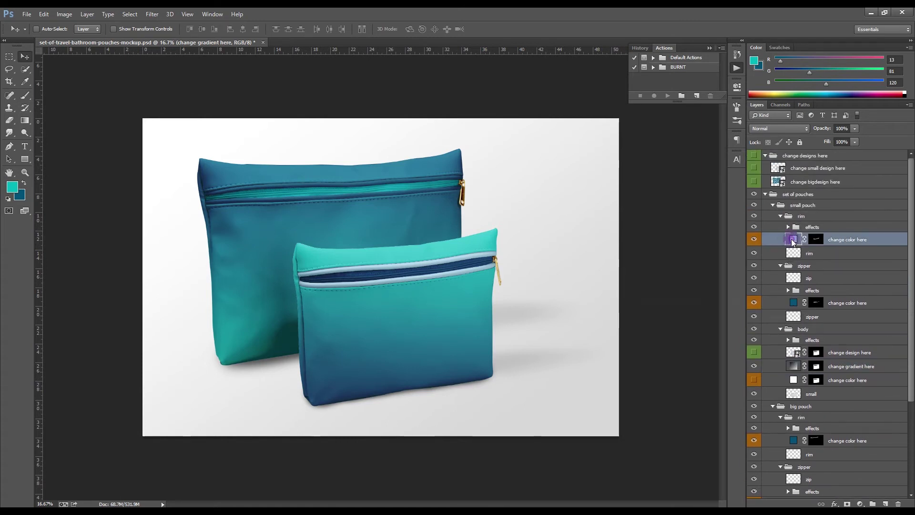
click(13, 186)
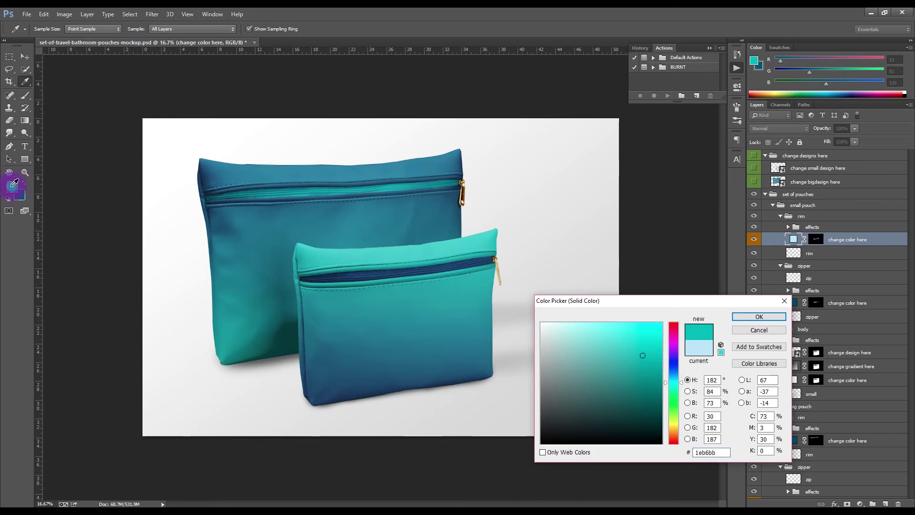
click(755, 316)
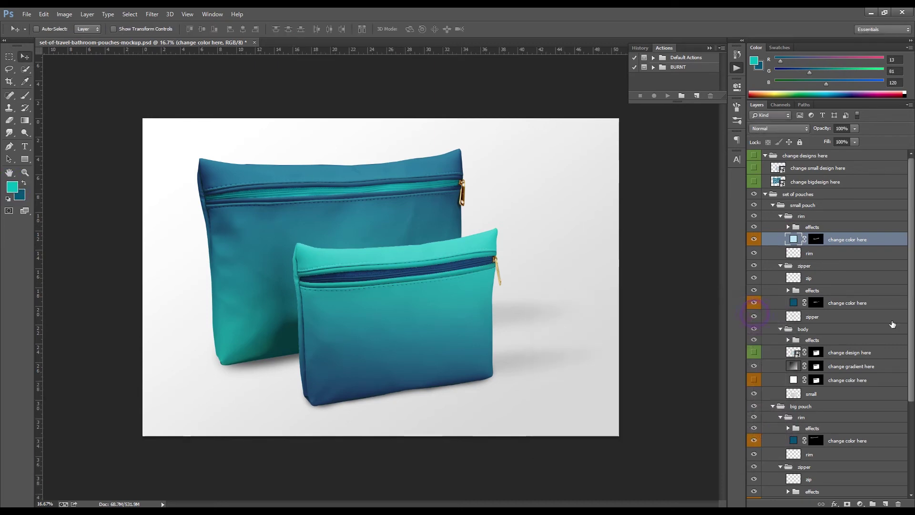
Save the mockup with the gradient version of both pouches.
click(26, 14)
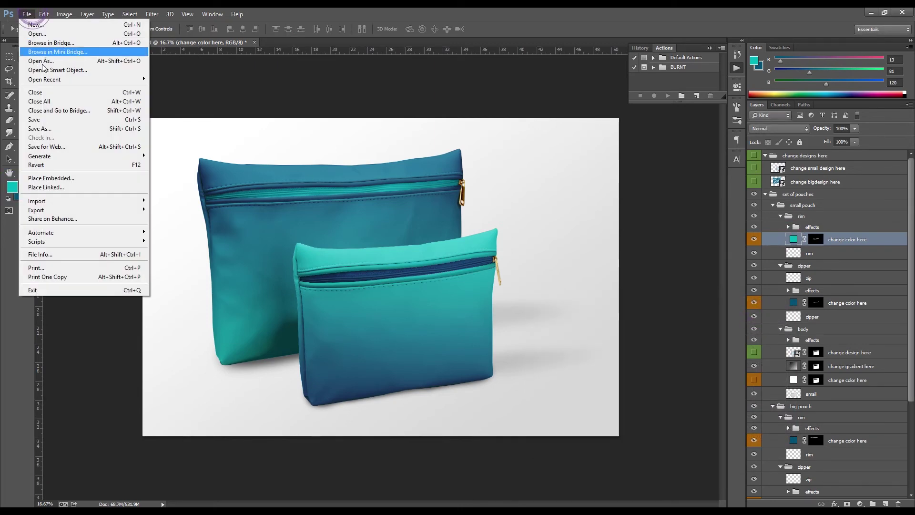
click(36, 119)
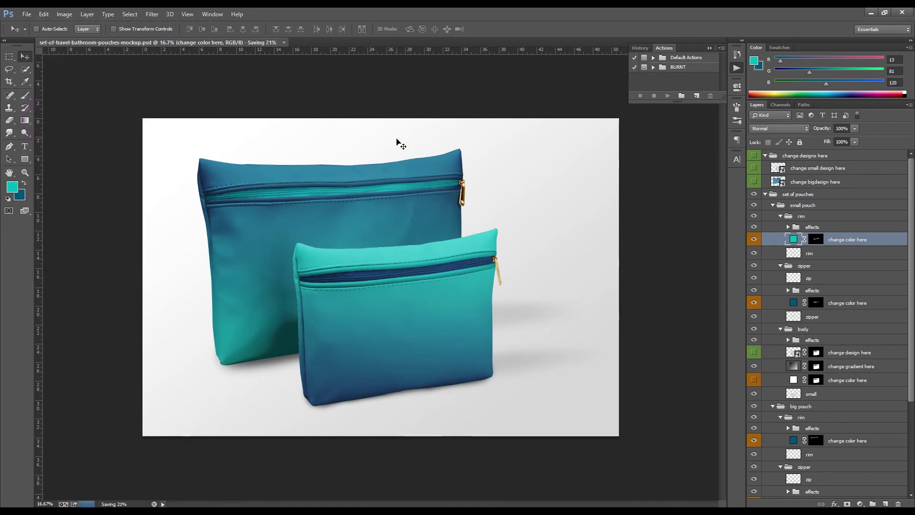
click(708, 48)
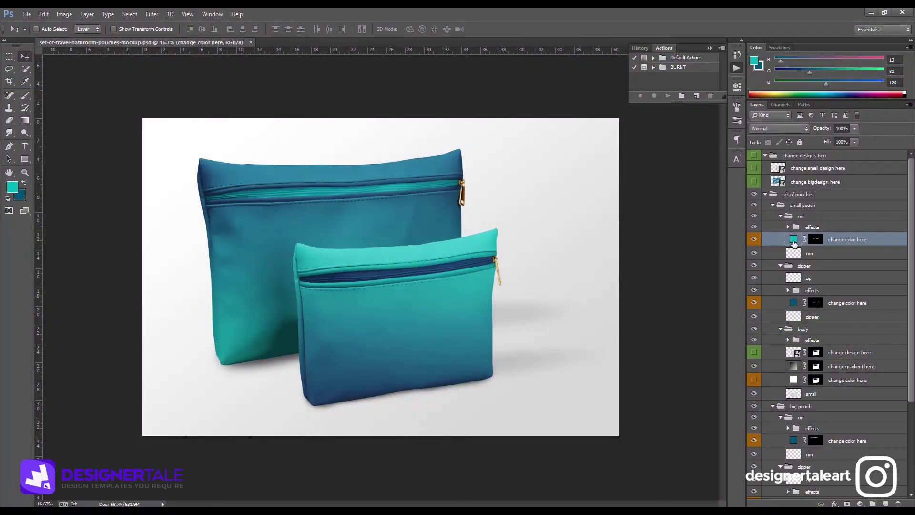
Recolor the small pouch's zipper to the teal foreground color (#1eb6bb).
double_click(794, 303)
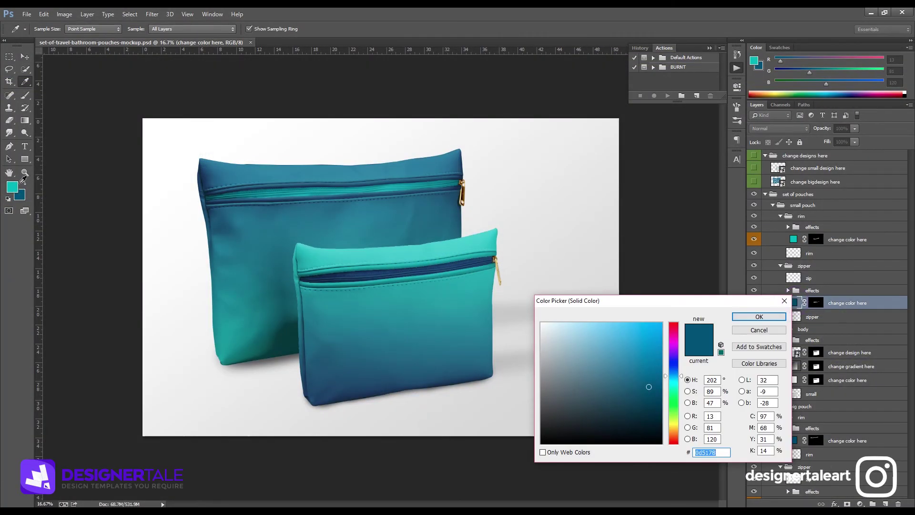
click(14, 185)
key(Return)
key(v)
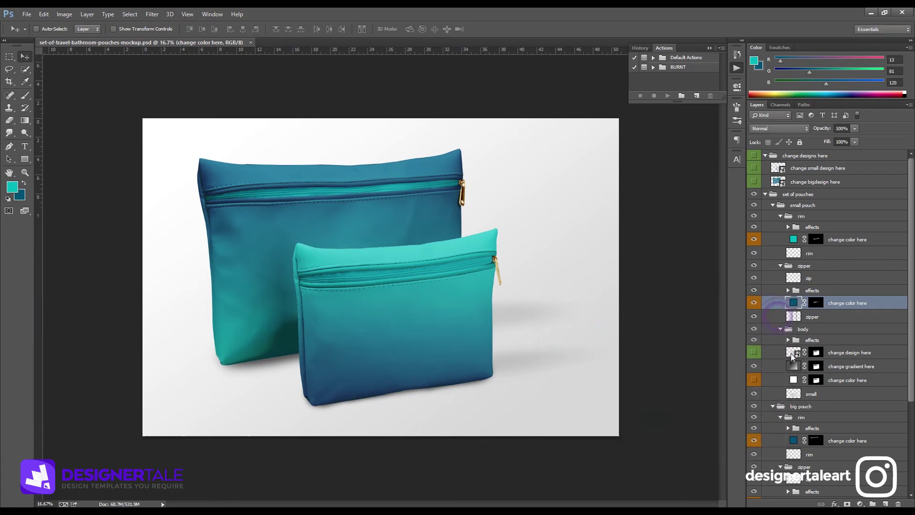
Switch the small pouch's body from gradient to solid color and set that color to teal (#1eb6bb).
click(753, 366)
double_click(793, 381)
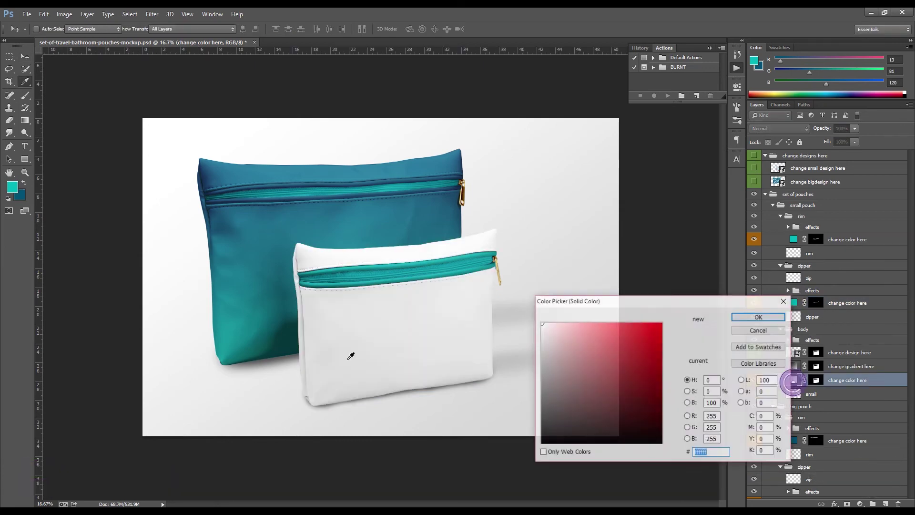
click(11, 189)
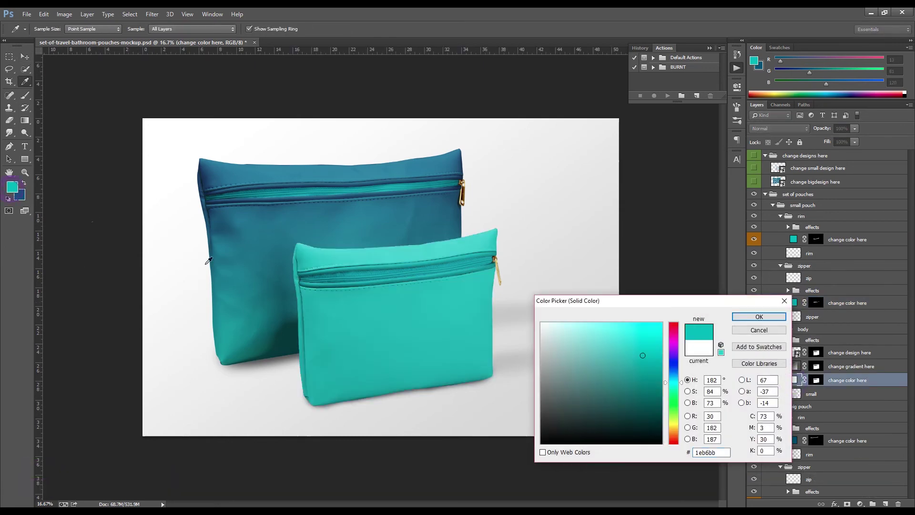
click(759, 317)
Recolor the big pouch's zipper to the dark blue background color (#0d5178).
scroll(843, 352, down, 5)
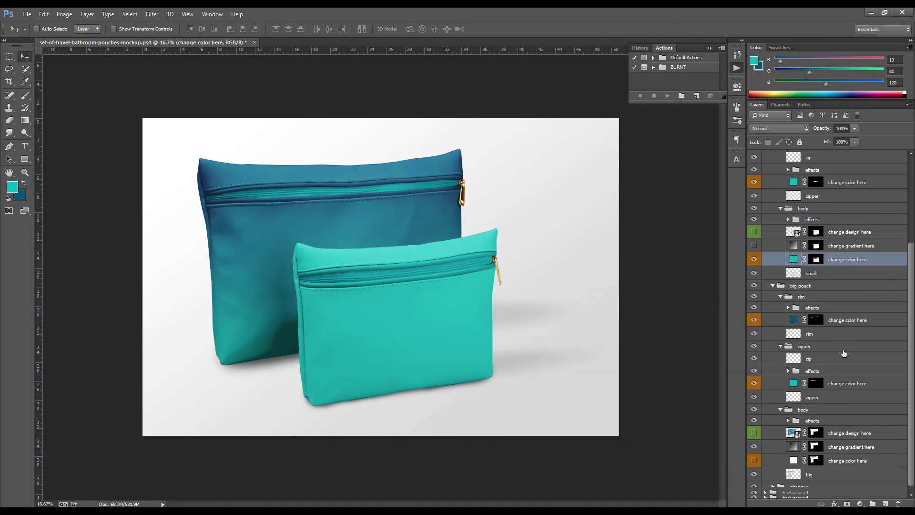
double_click(793, 379)
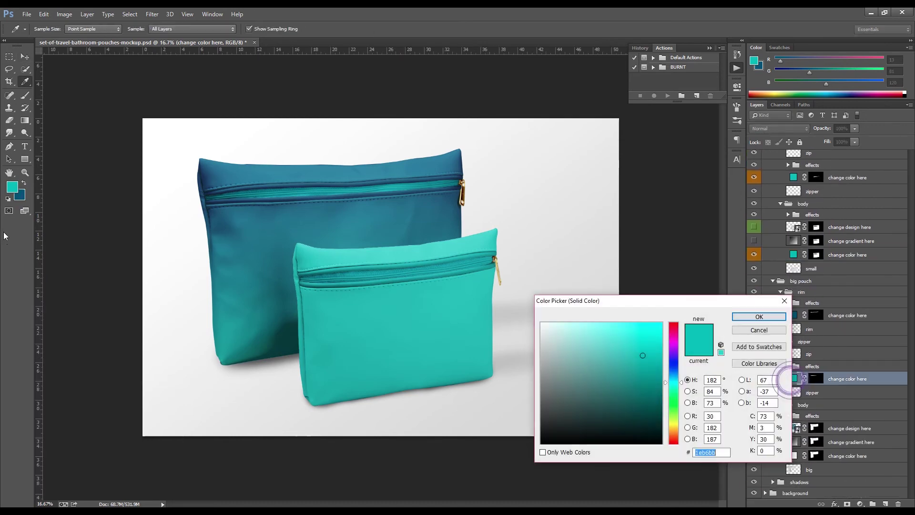
click(19, 194)
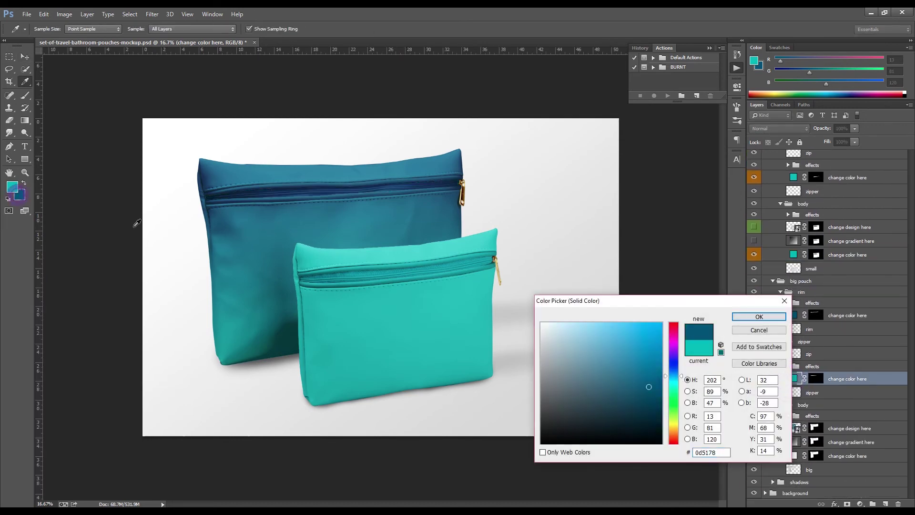
click(758, 316)
Switch the big pouch's body from gradient to solid color and set that color to the dark blue background color (#0d5178).
click(754, 455)
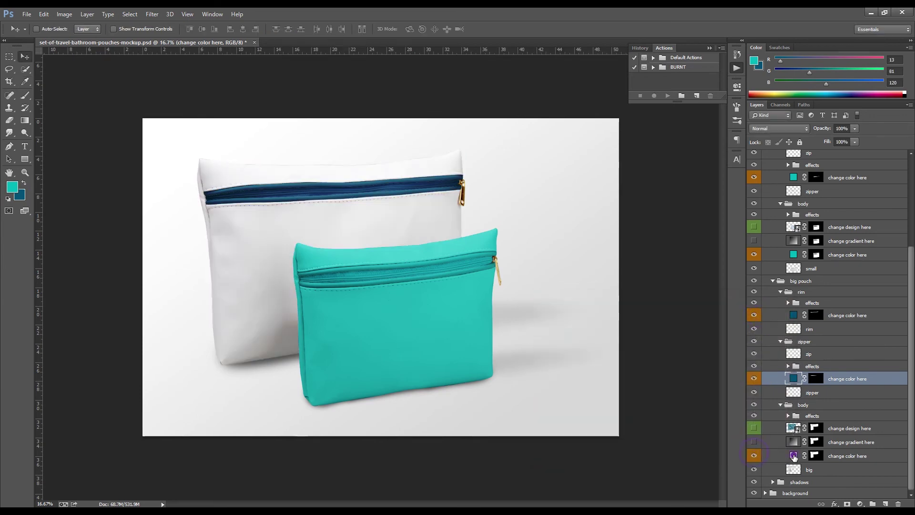
double_click(793, 456)
click(20, 194)
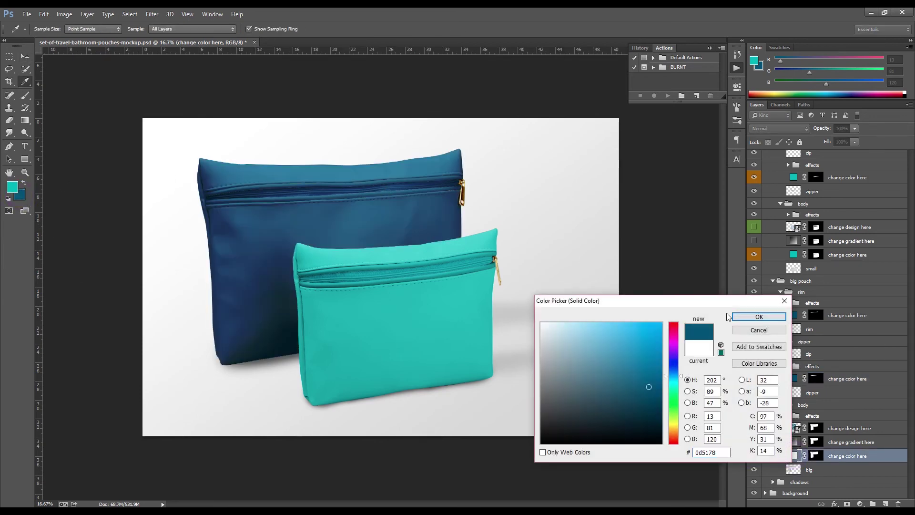
click(759, 317)
Save the mockup with the solid-color version of both pouches.
scroll(877, 367, up, 3)
scroll(878, 367, up, 2)
click(26, 15)
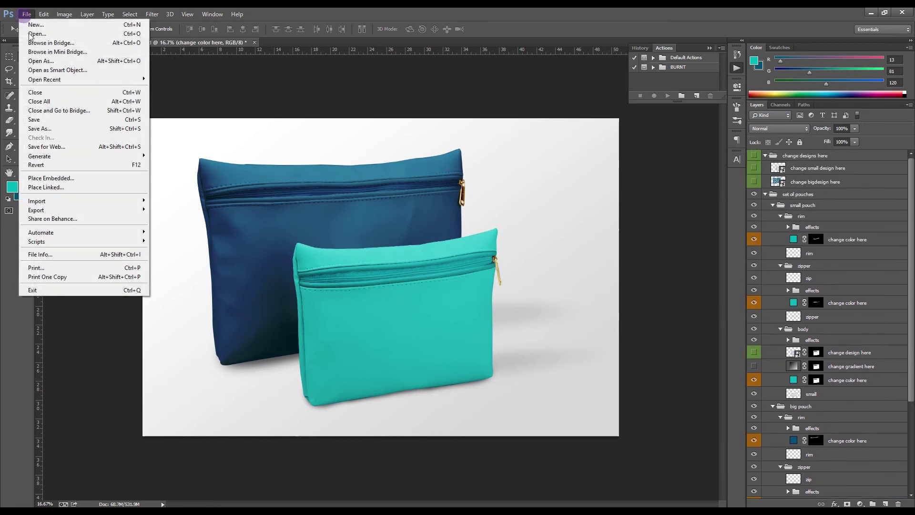
click(33, 119)
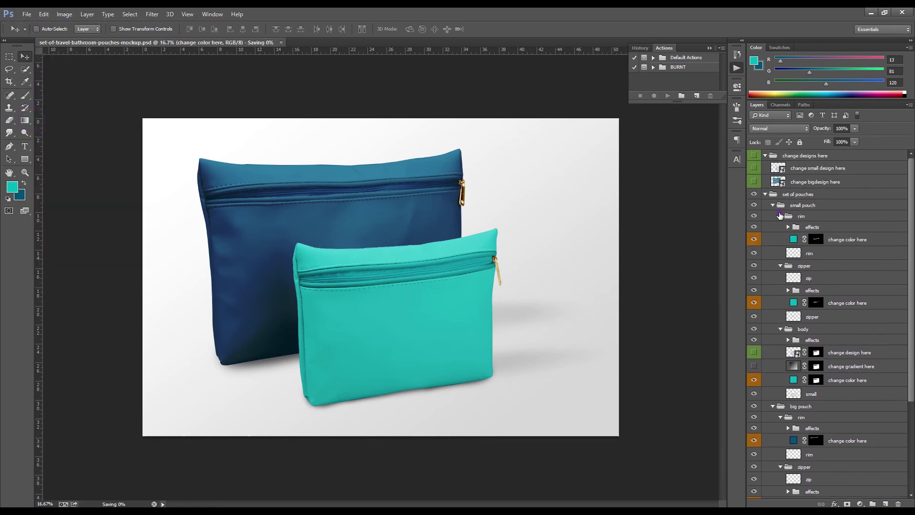
Collapse the rim, zipper and body layer groups of both pouches, along with the small pouch and big pouch groups.
click(779, 215)
click(781, 227)
click(780, 238)
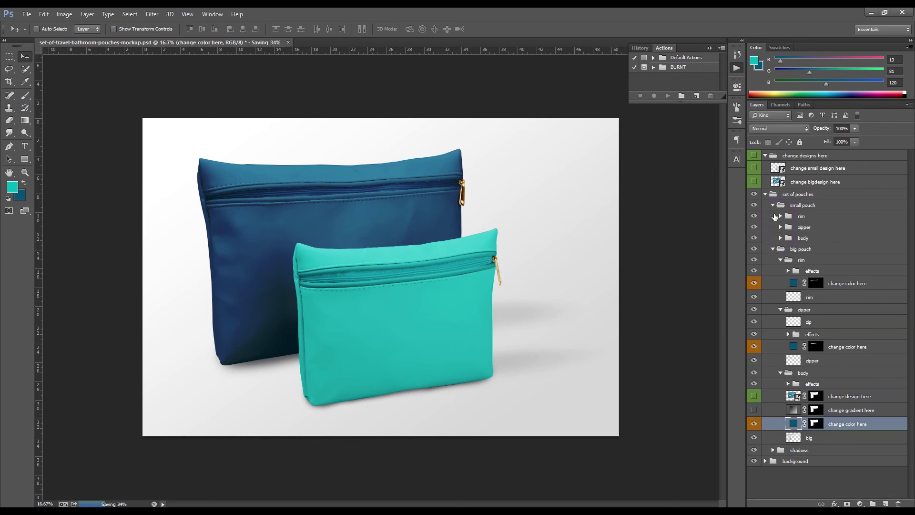
click(773, 205)
click(780, 227)
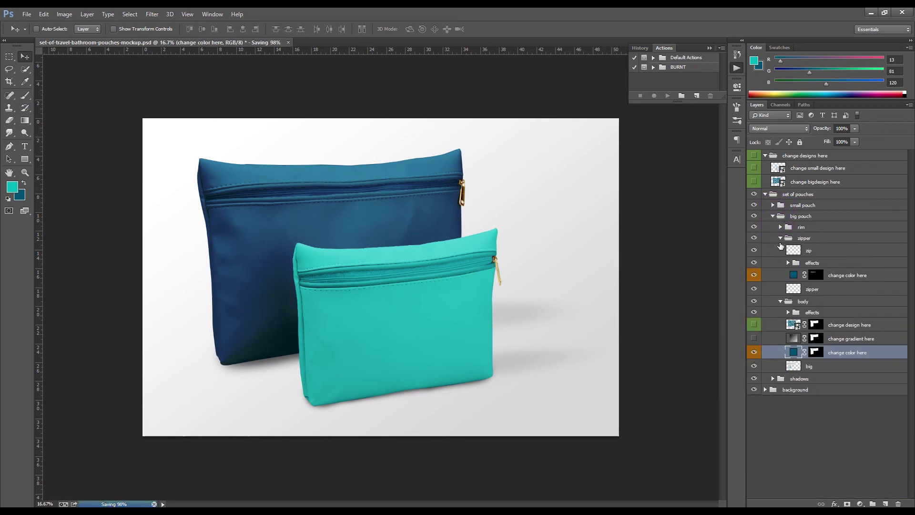
click(780, 238)
click(780, 249)
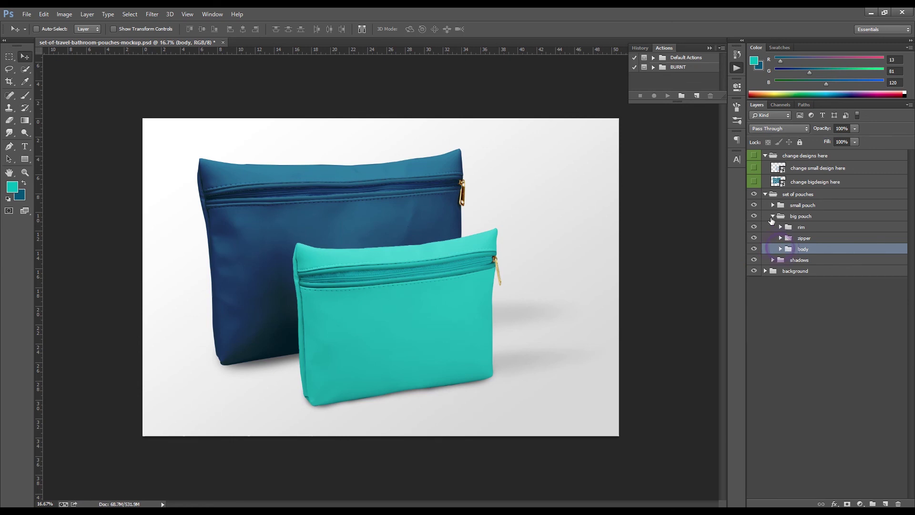
click(772, 217)
Collapse the set of pouches and change designs here groups, deselect all layers, and save the tidied mockup.
click(765, 194)
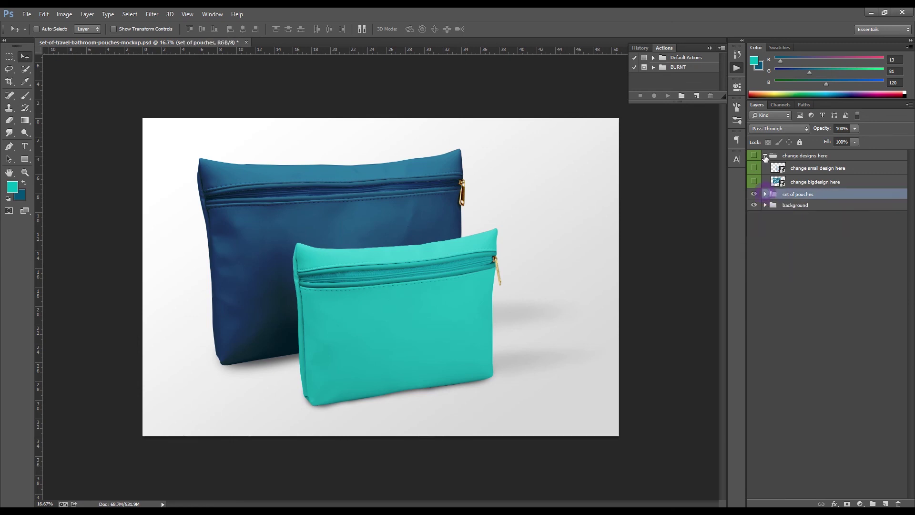
click(765, 156)
click(813, 251)
click(28, 14)
click(33, 119)
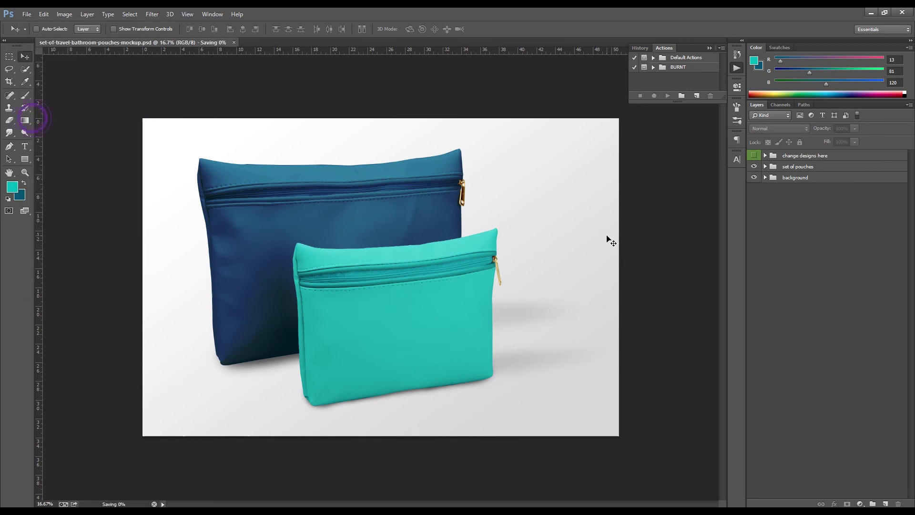